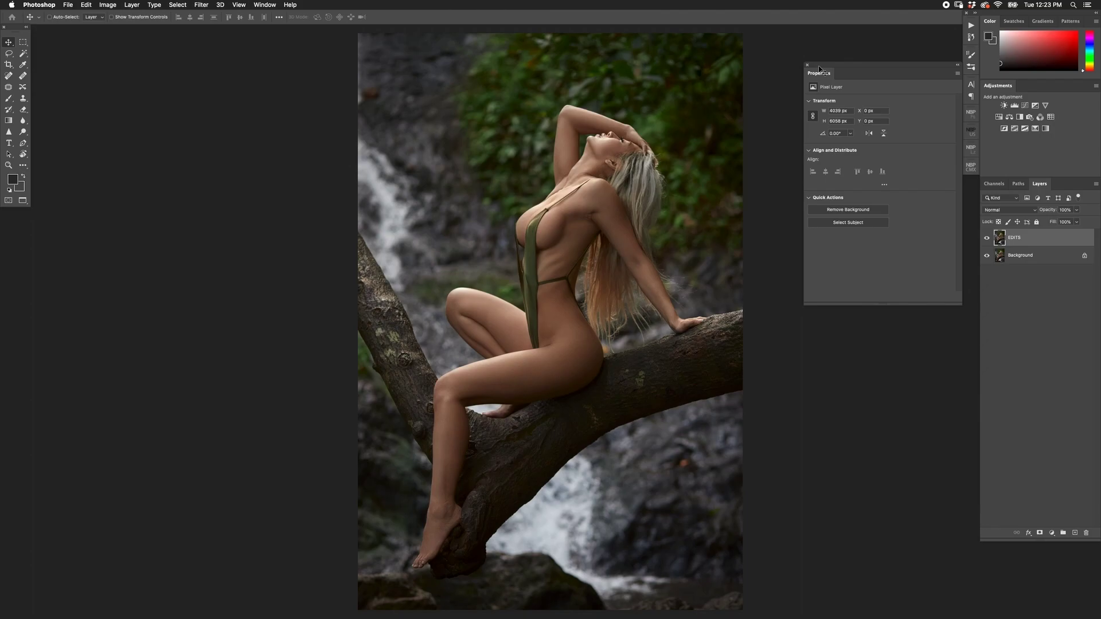
Examine the model's face, hair and upper body up close, and return to the full image.
key("z")
left_click(679, 304)
left_click_drag(613, 212, 634, 472)
scroll(624, 355, "up", 6)
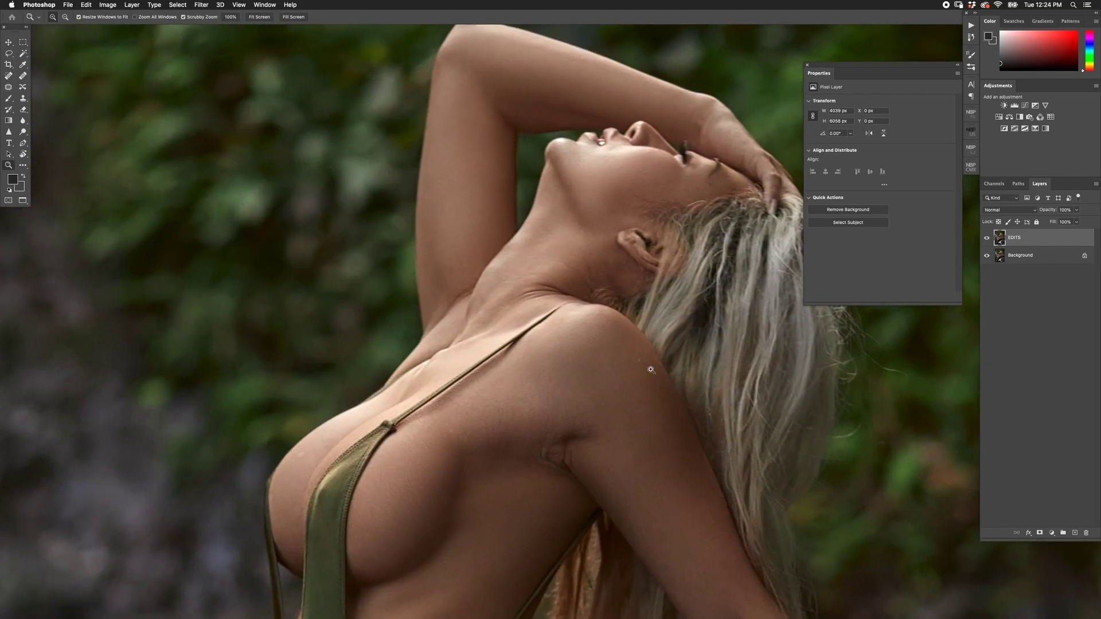
scroll(696, 362, "down", 10)
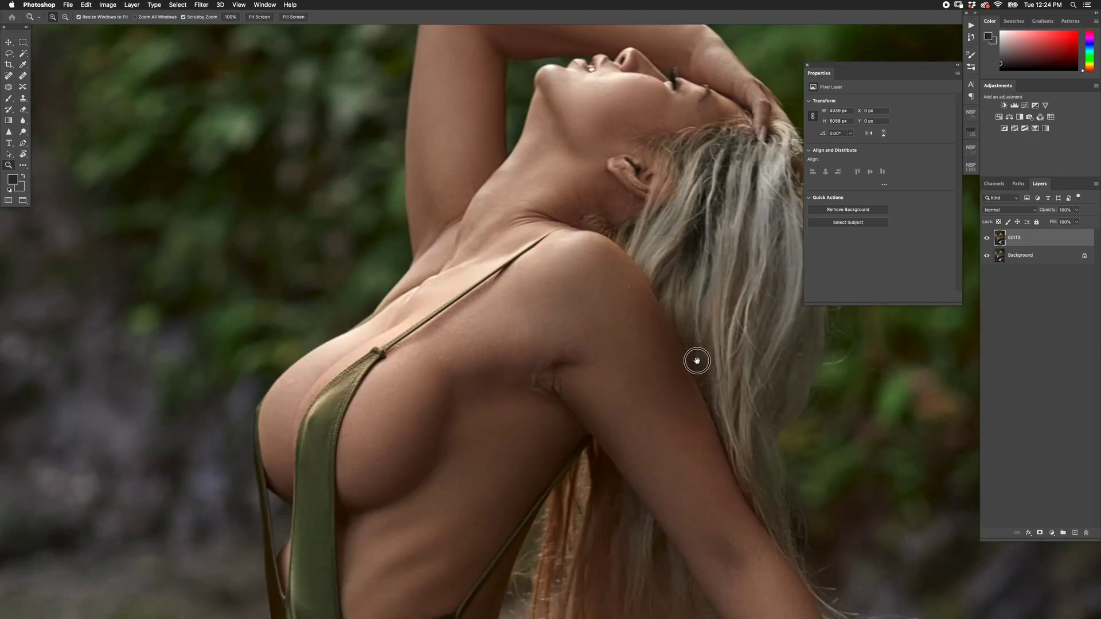
scroll(716, 317, "down", 4)
key("super+0")
key("v")
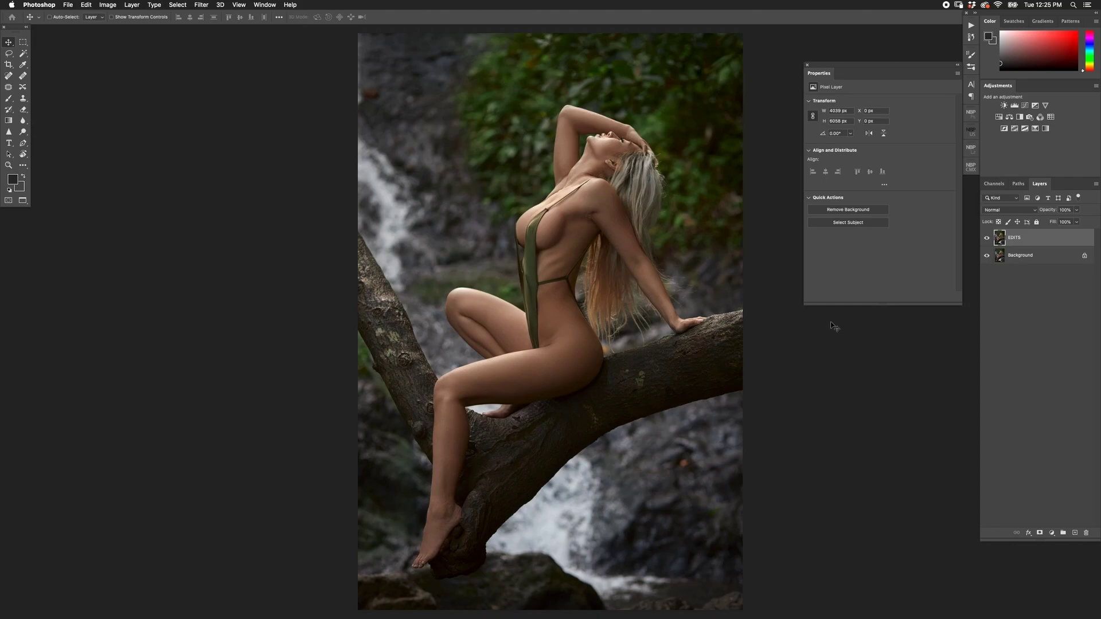
Add a Gradient Map adjustment layer above the EDITS layer and load the Jungle gradient preset.
left_click(1052, 533)
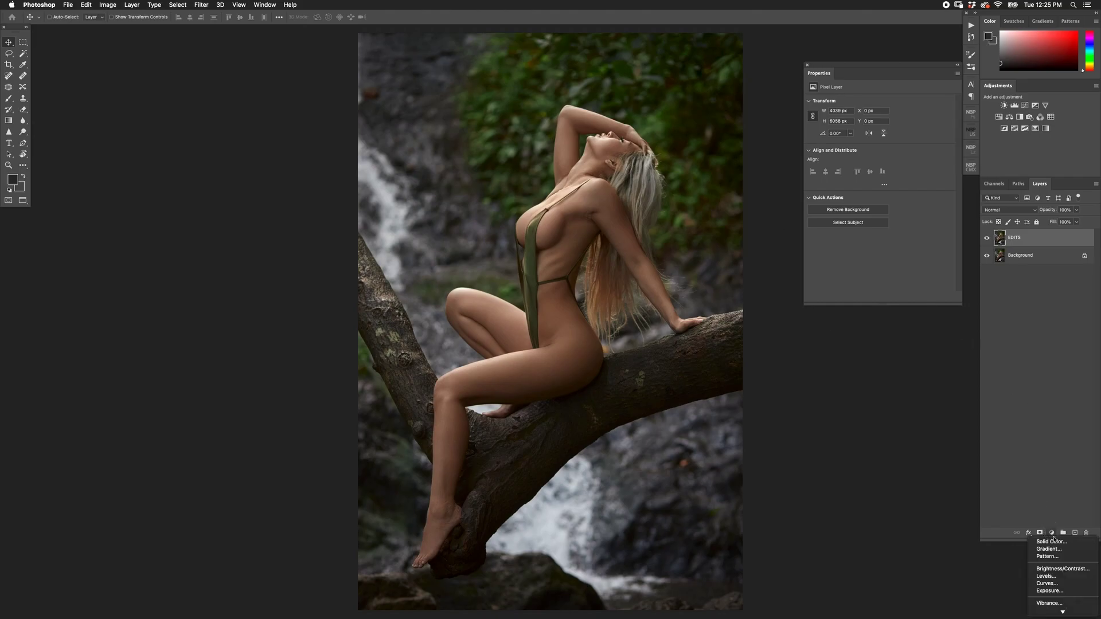
left_click(1057, 606)
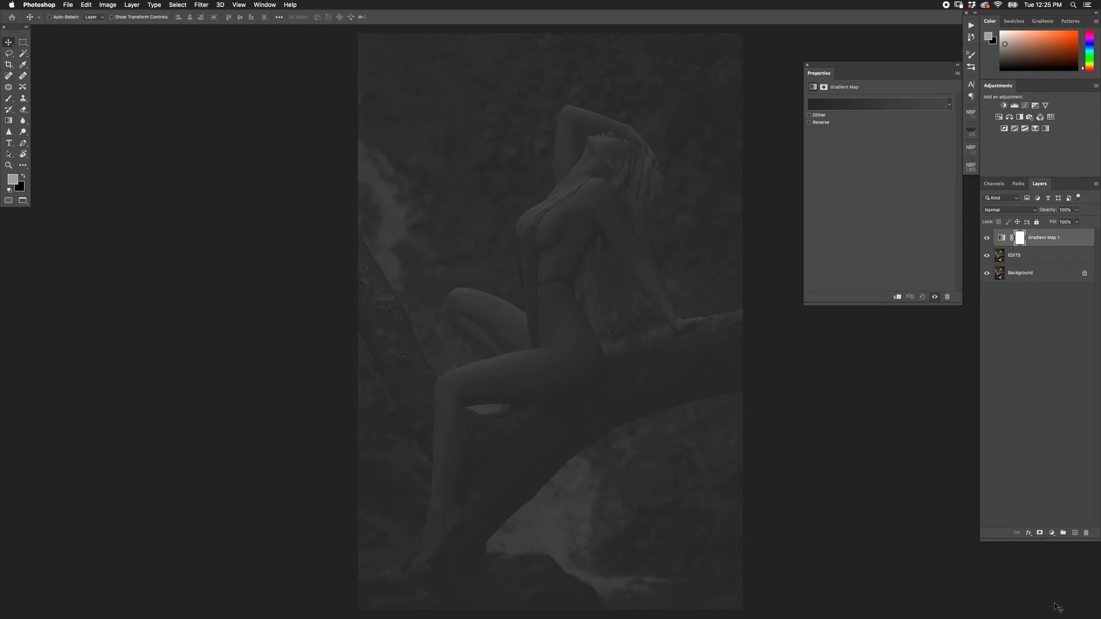
left_click(882, 107)
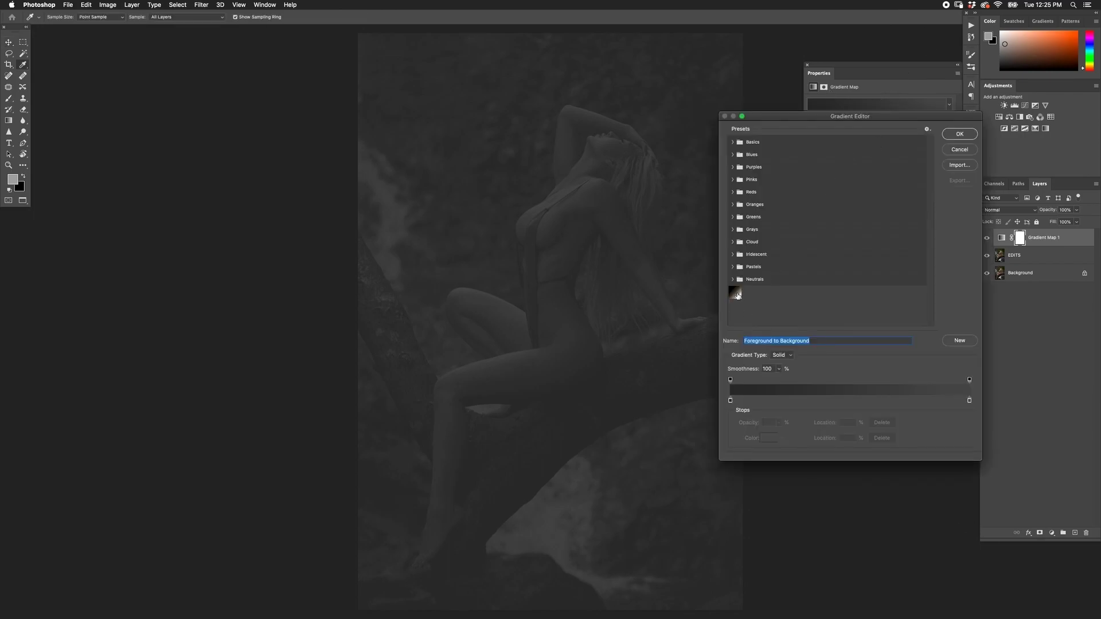
left_click(735, 292)
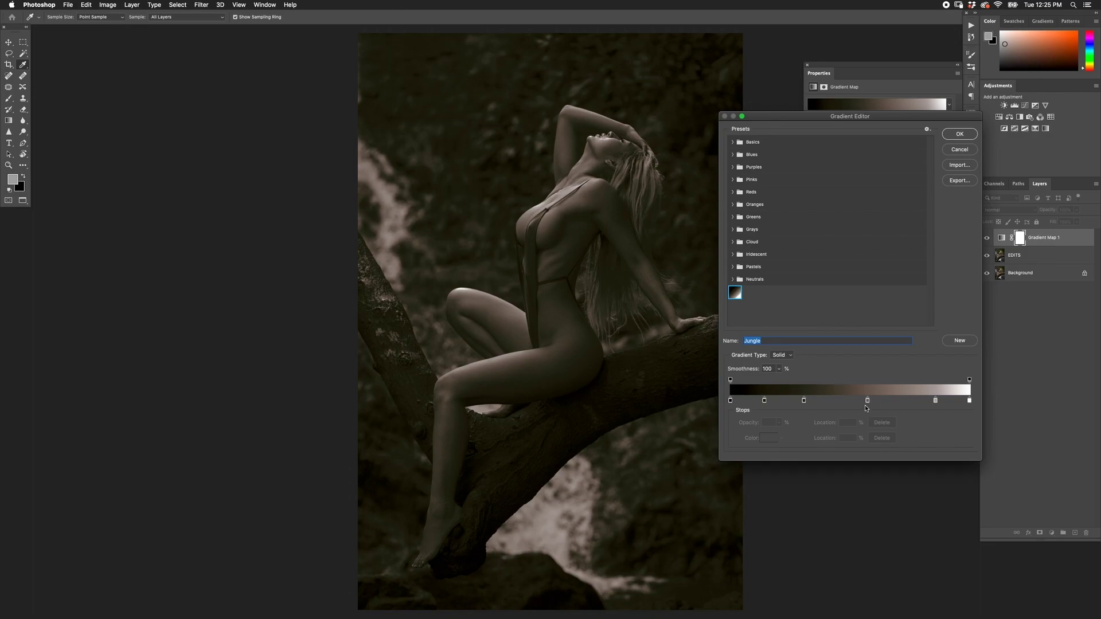
Fine-tune the positions of the Jungle gradient's middle brown and dark olive color stops and accept the gradient.
left_click_drag(868, 401, 862, 401)
left_click_drag(803, 401, 797, 401)
left_click(799, 400)
left_click_drag(800, 402, 802, 401)
left_click(953, 136)
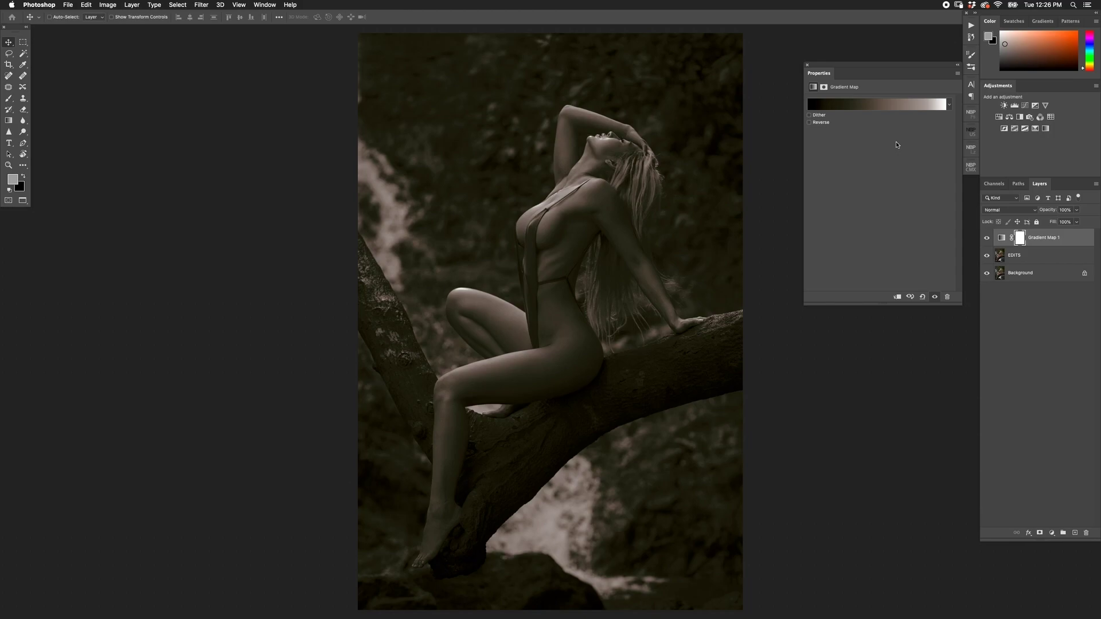
Blend the gradient map layer in Soft Light at 40% opacity and compare the image with and without it.
left_click(1000, 211)
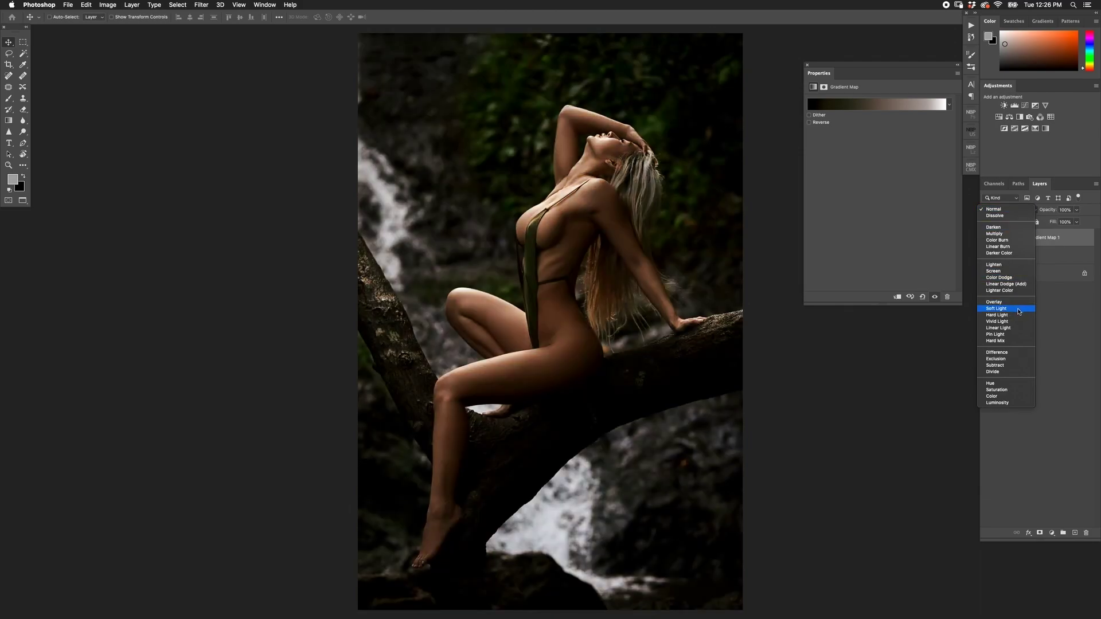
left_click(1019, 310)
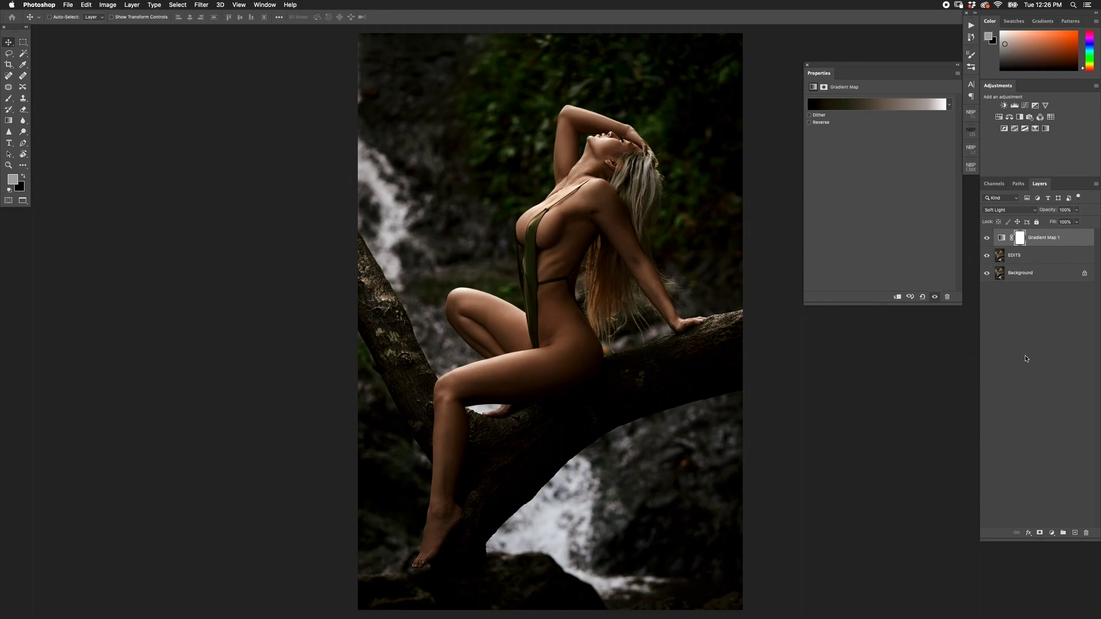
key("5")
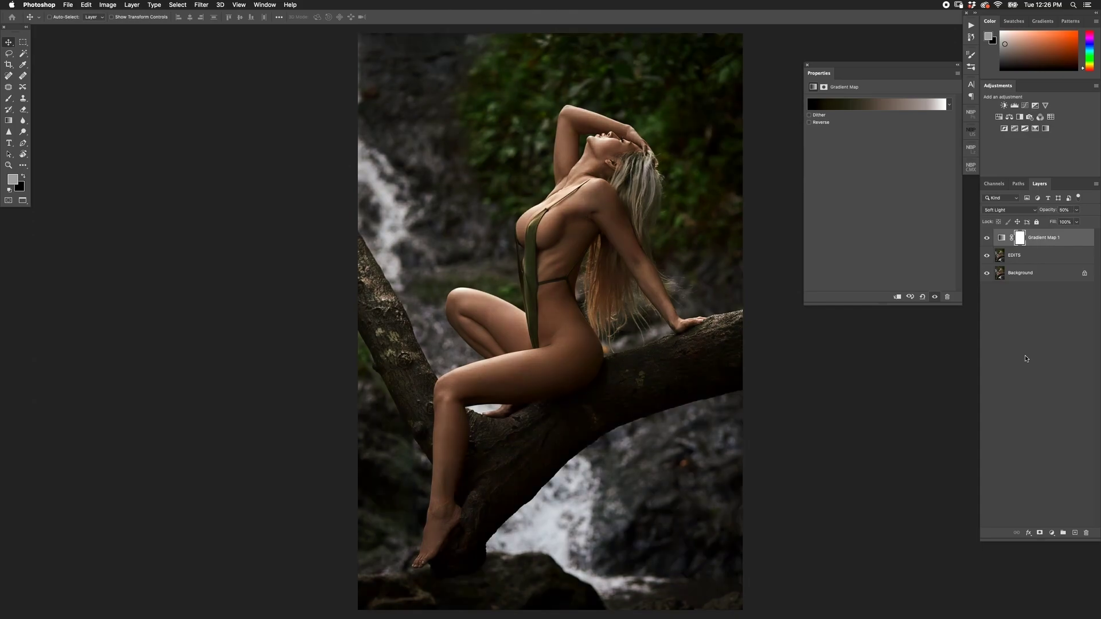
left_click(986, 238)
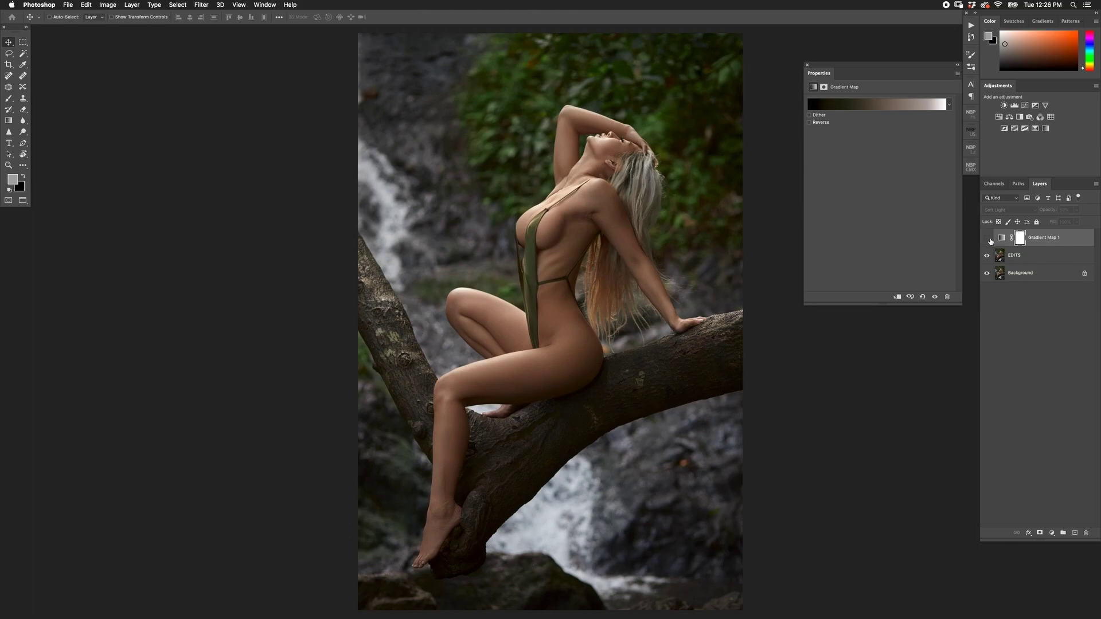
left_click(986, 238)
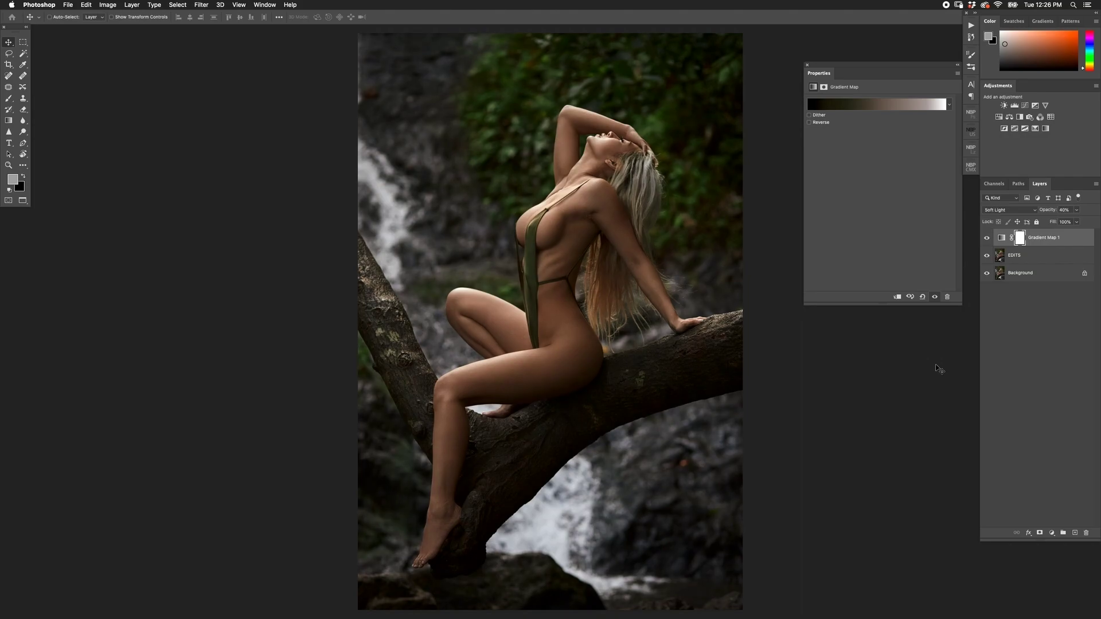
left_click(987, 238)
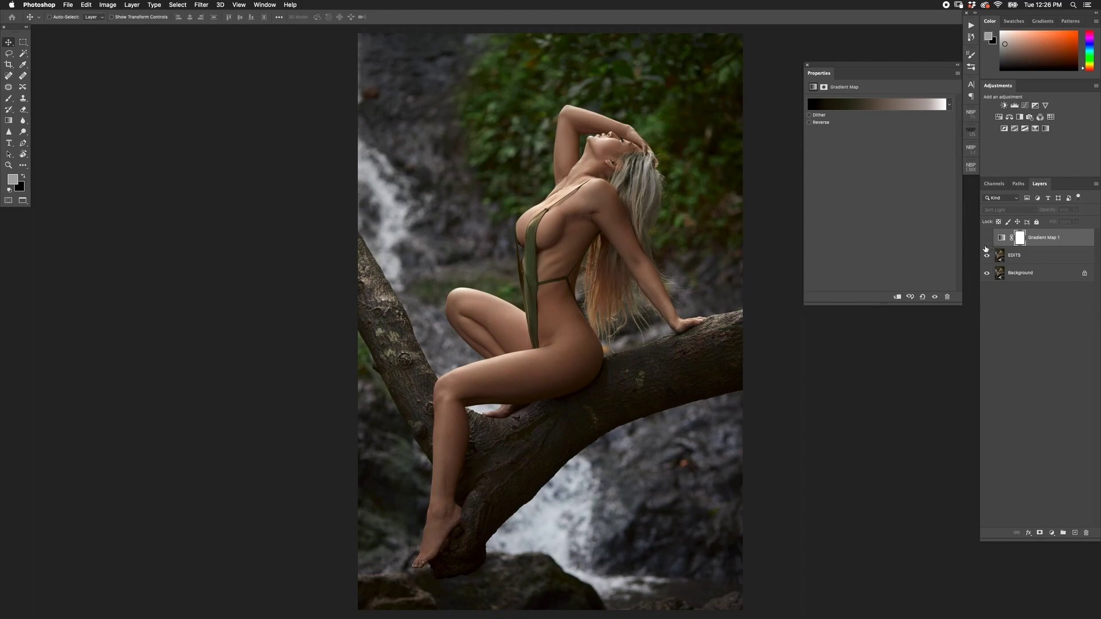
left_click(986, 238)
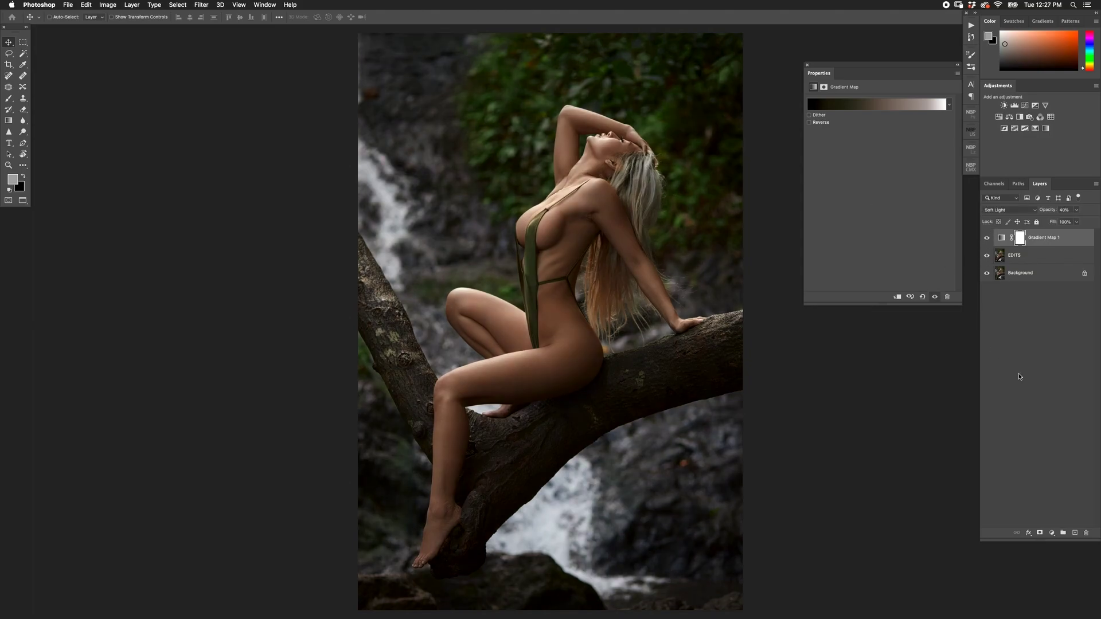
Add a Color Balance adjustment layer and set the midtones' cyan–red balance to +2.
left_click(1051, 533)
mouse_move(1052, 615)
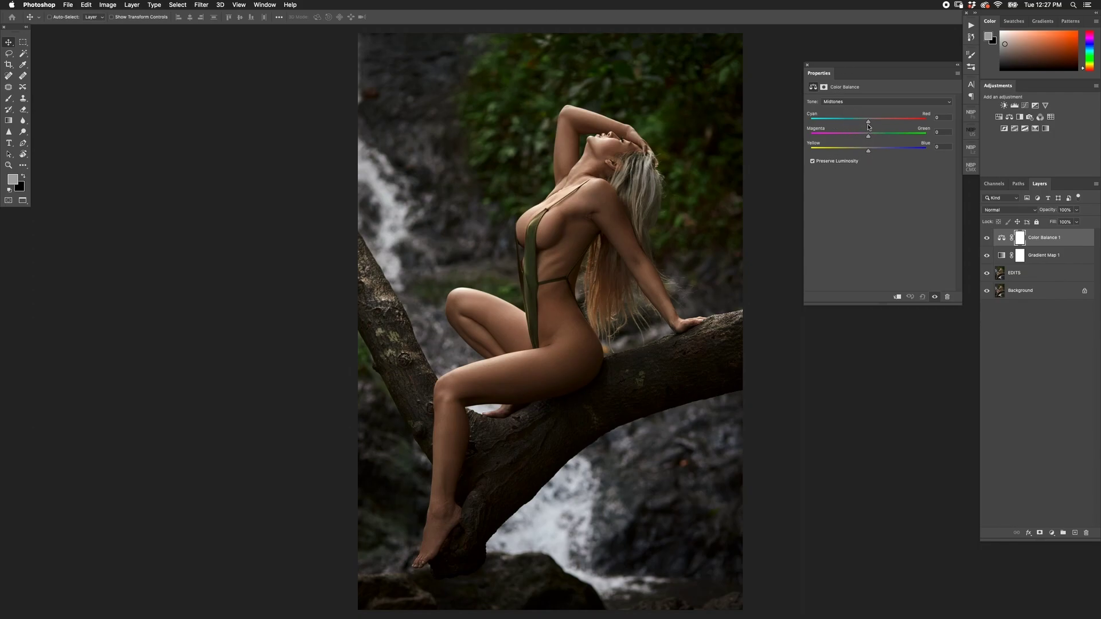
left_click(943, 117)
type("2")
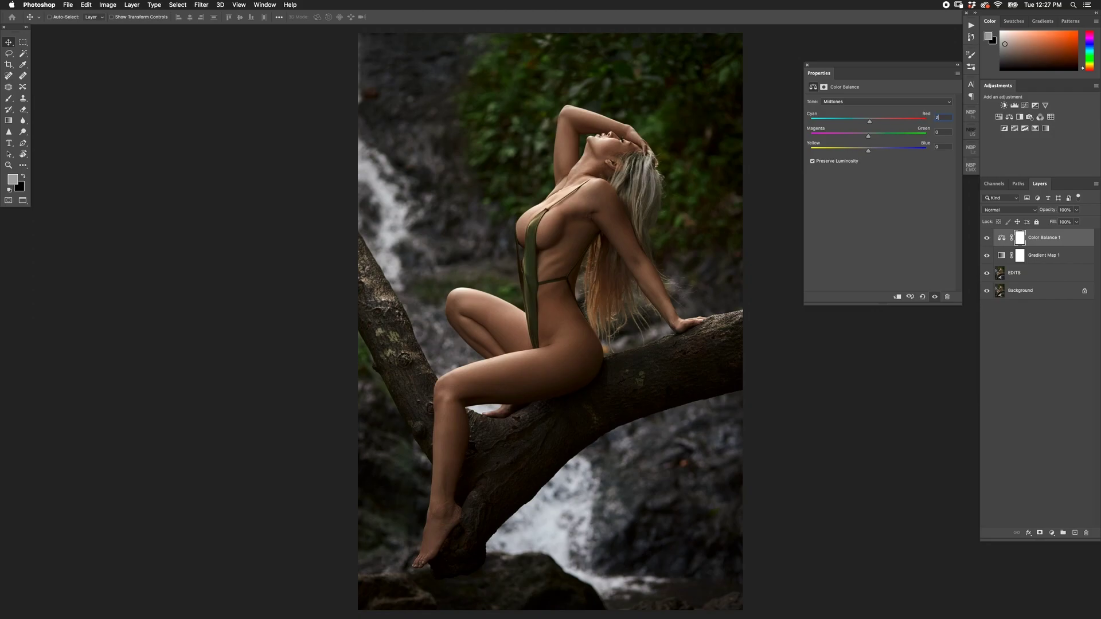
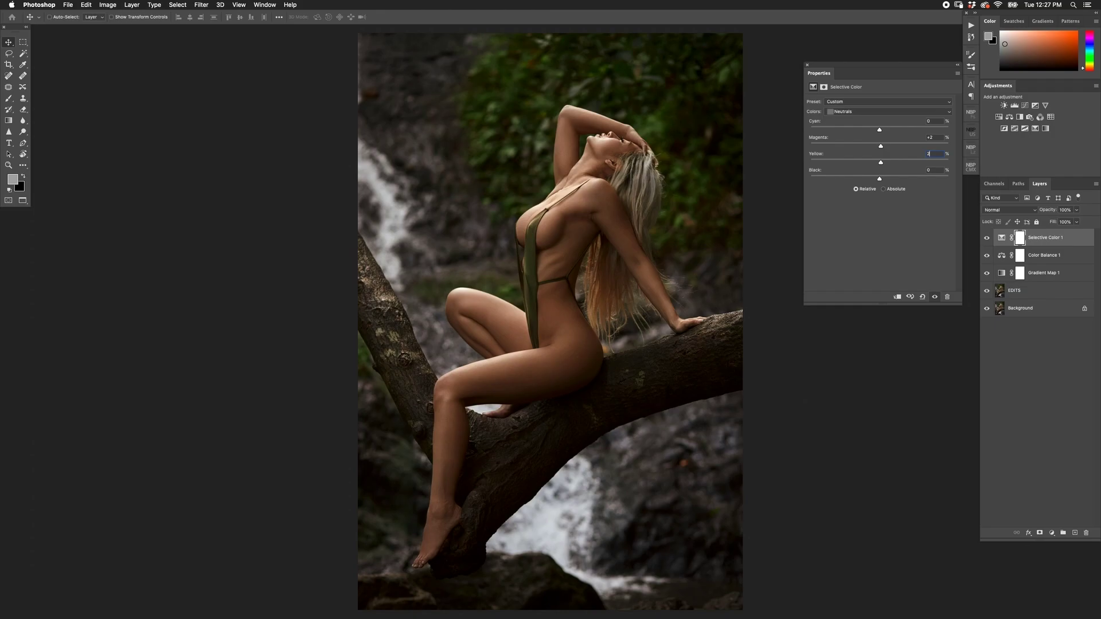
Set the Selective Color adjustment's Neutrals to magenta +4% and yellow +3%.
type("3")
key("Tab")
type("4")
key("Tab")
key("Tab")
left_click(930, 137)
type("4")
key("Tab")
type("3")
key("Tab")
key("shift+Tab")
Set the Selective Color Blacks to cyan +3%, magenta +2% and yellow +4%, and compare the image with all adjustment layers off and on.
left_click(853, 112)
left_click(856, 118)
left_click(931, 121)
type("3")
key("Tab")
key("Tab")
key("Tab")
key("Tab")
key("Tab")
type("2")
key("Tab")
type("4")
left_click_drag(986, 273, 987, 242)
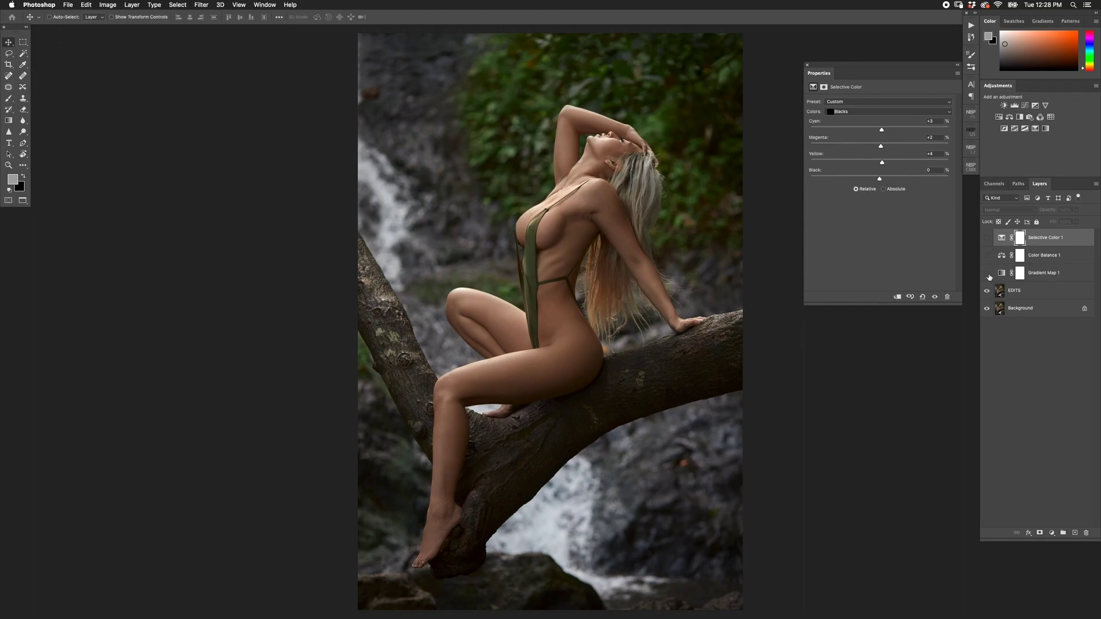
left_click_drag(986, 237, 987, 274)
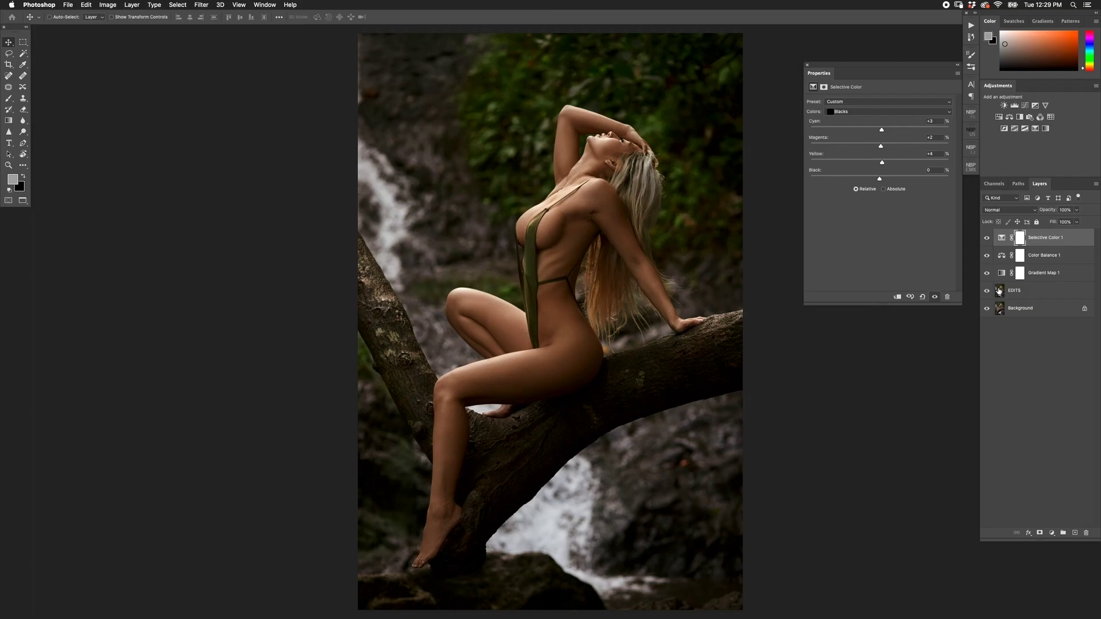
Add a Levels adjustment layer on top of the stack and set its blend mode to Luminosity.
left_click(1051, 533)
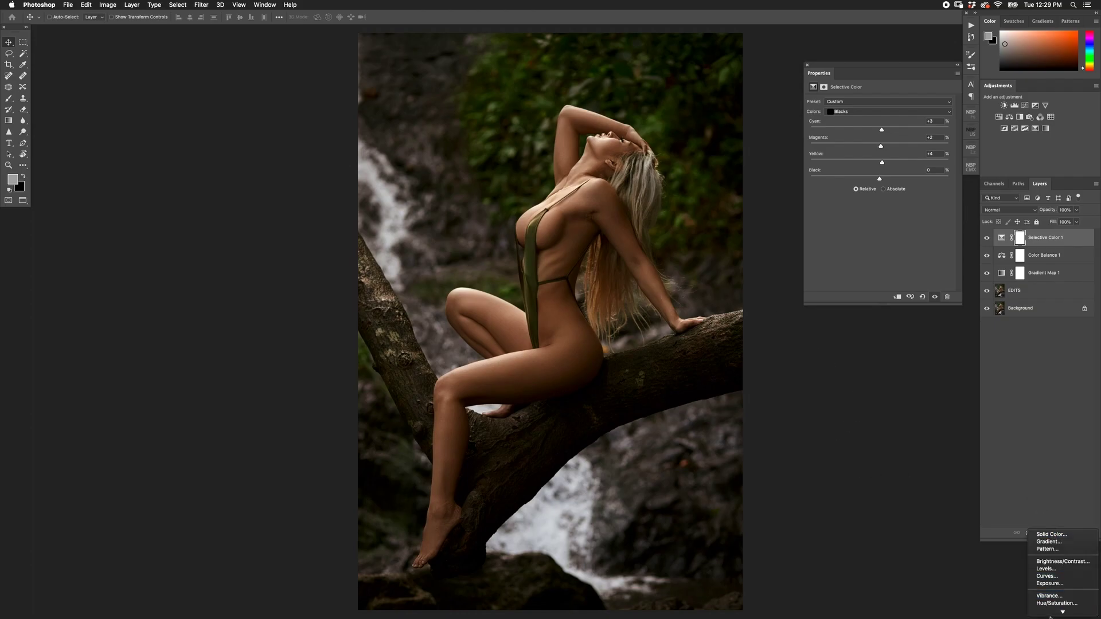
mouse_move(1050, 616)
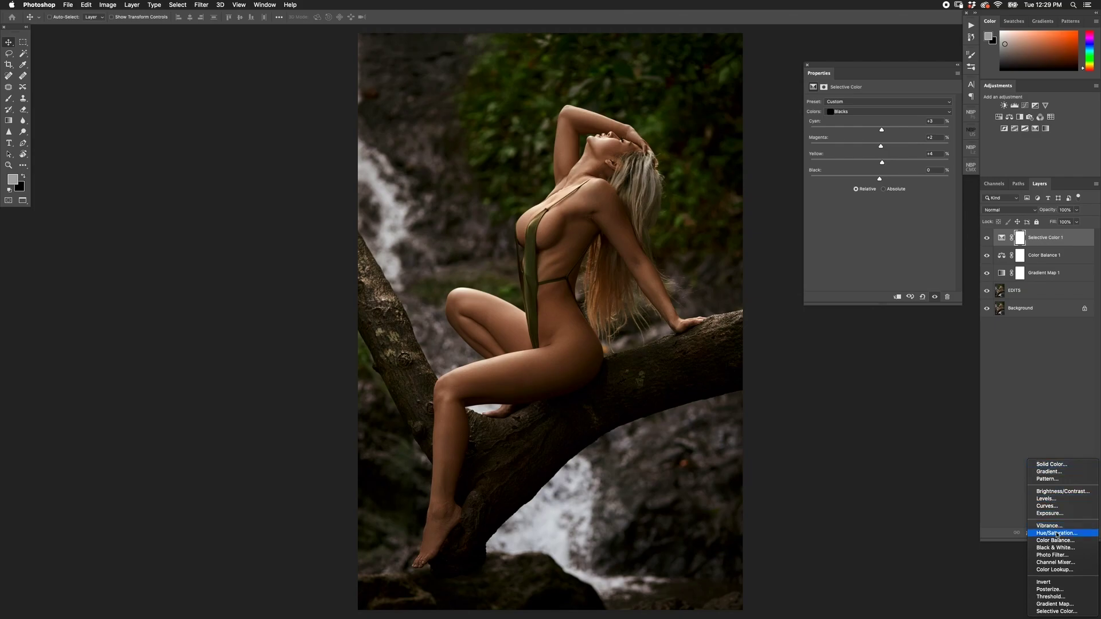
left_click(1053, 501)
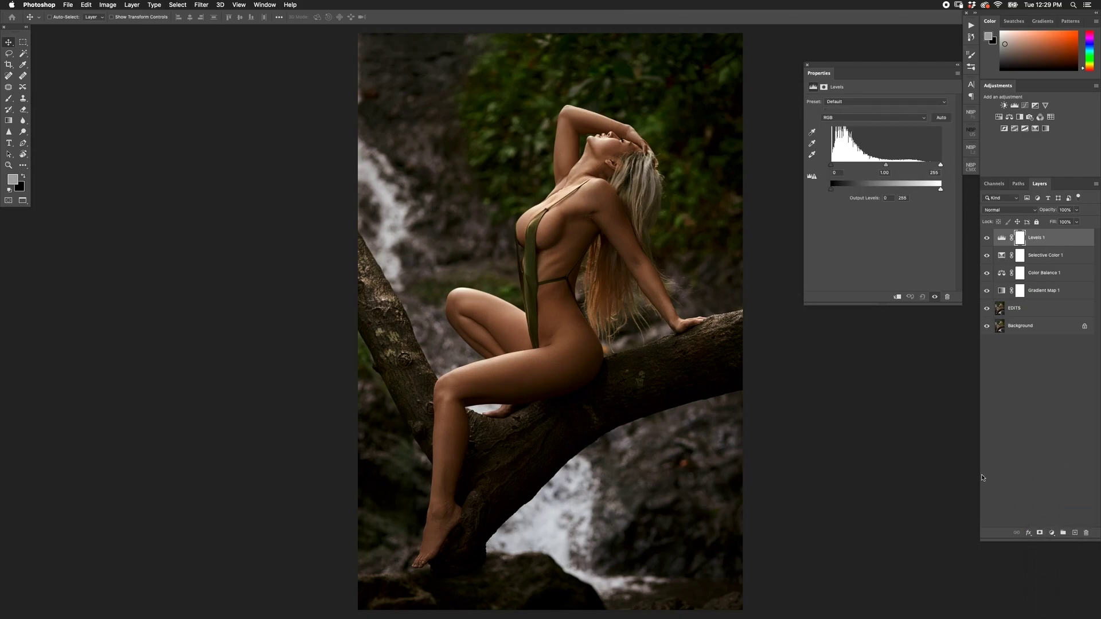
left_click(997, 209)
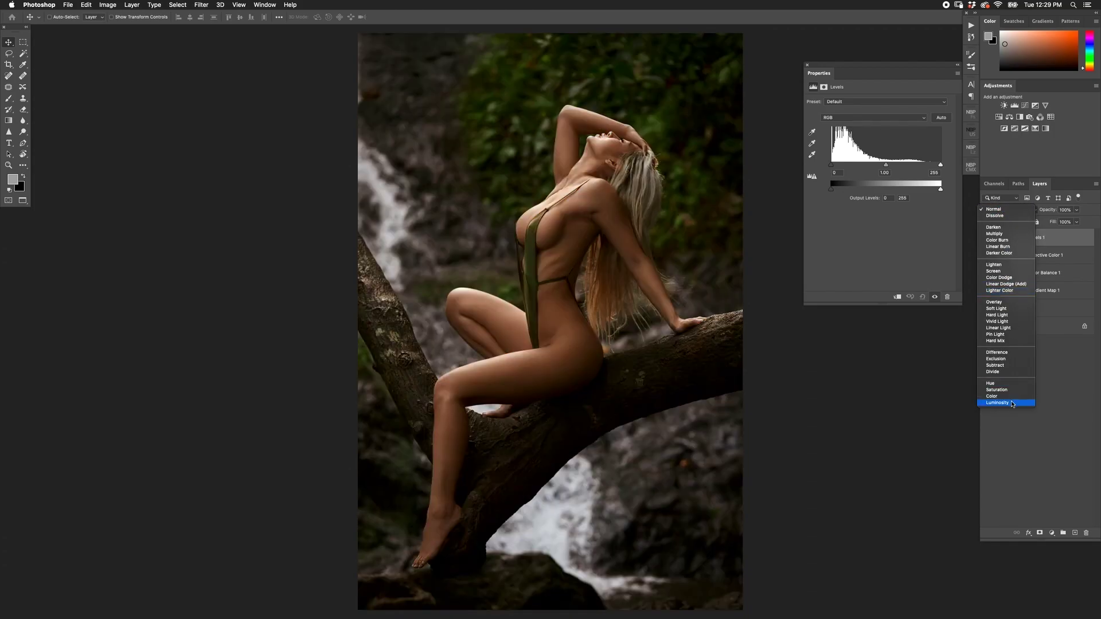
left_click(1010, 406)
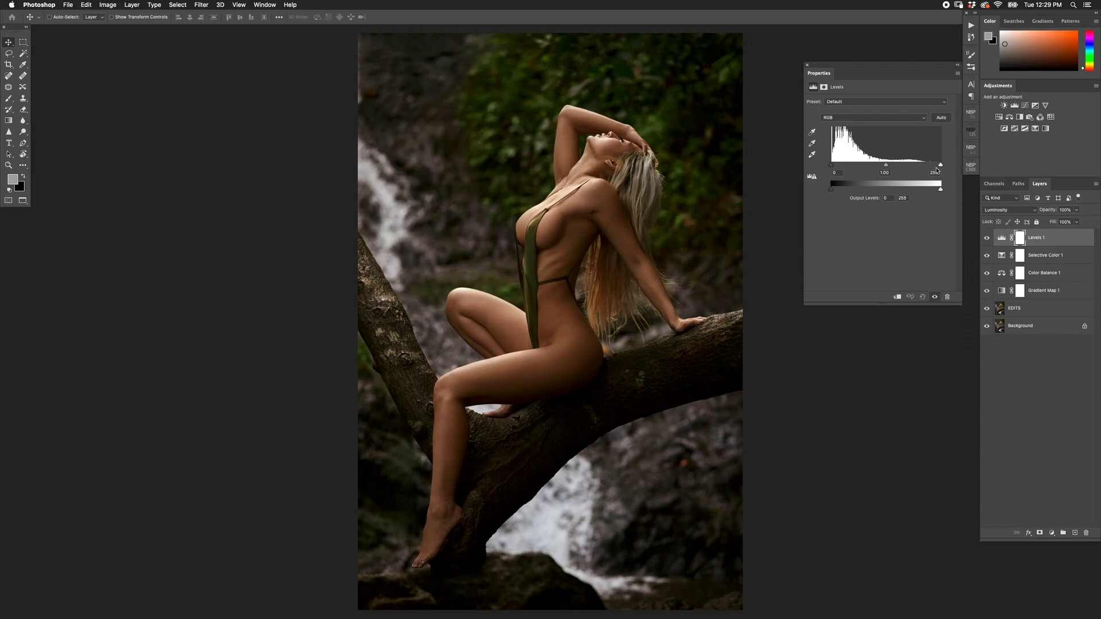
Create an empty layer directly above EDITS and ready the Brush tool with white as the foreground color.
left_click(1062, 309)
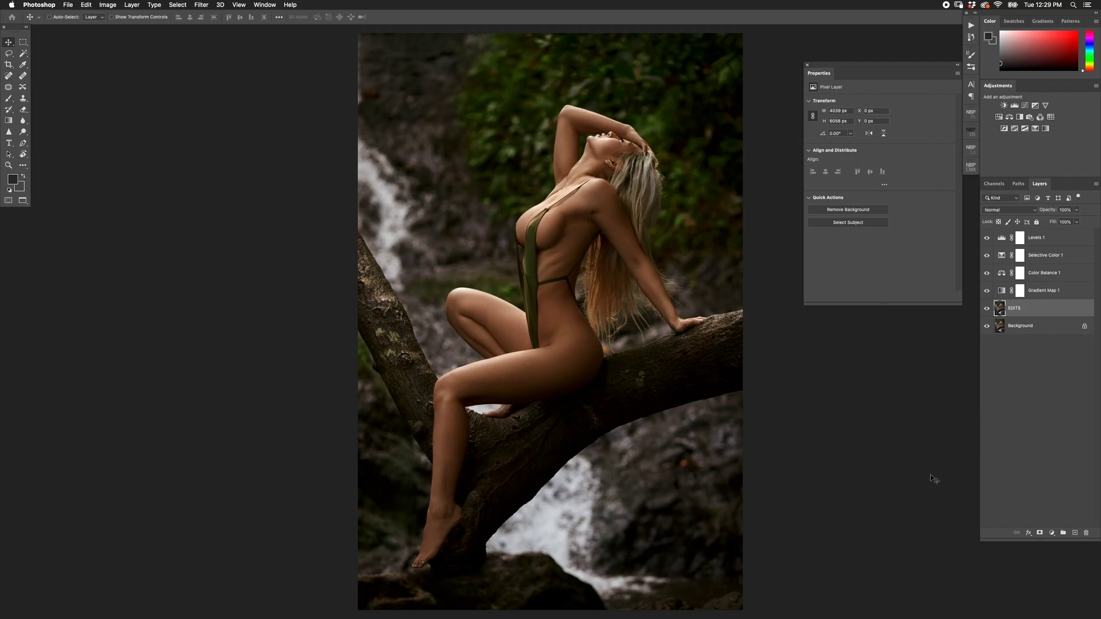
left_click(1074, 534)
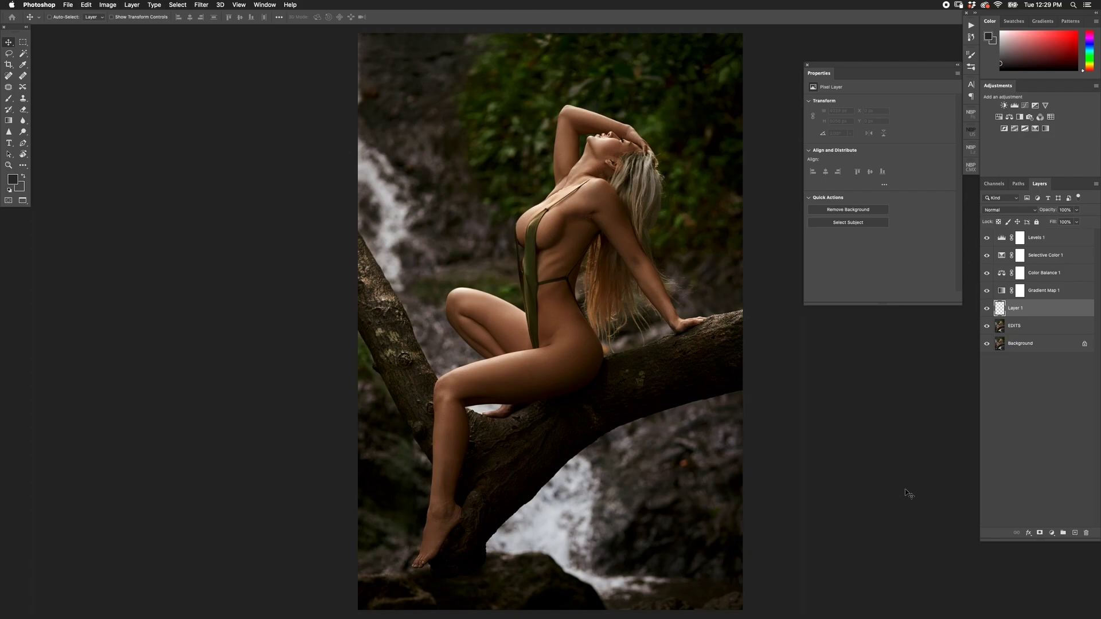
key("super+minus")
key("super+minus")
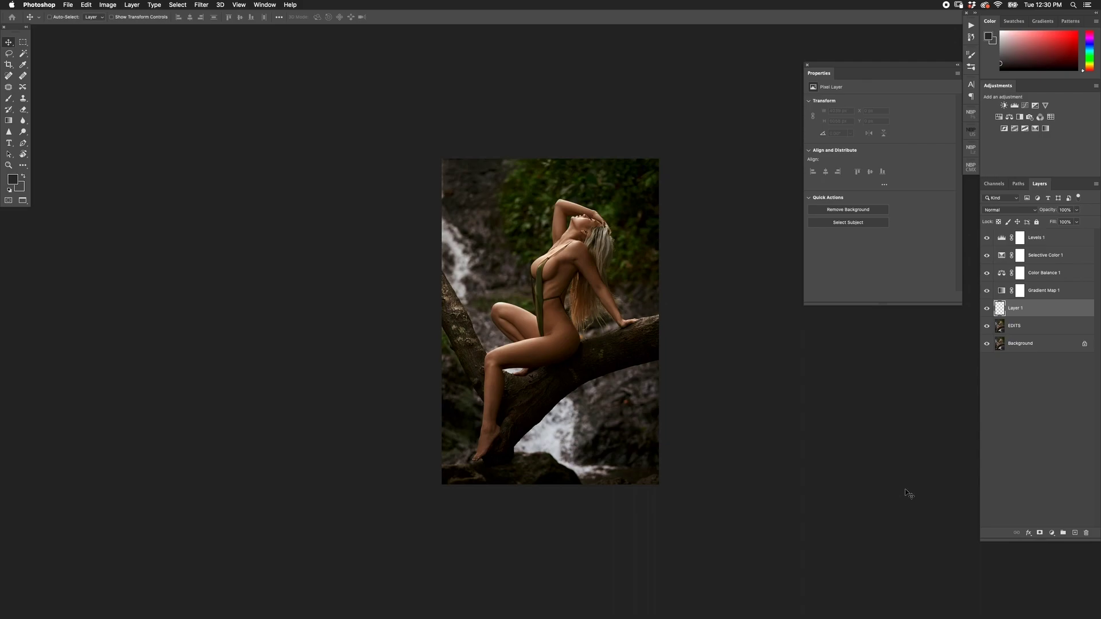
key("d")
key("x")
key("b")
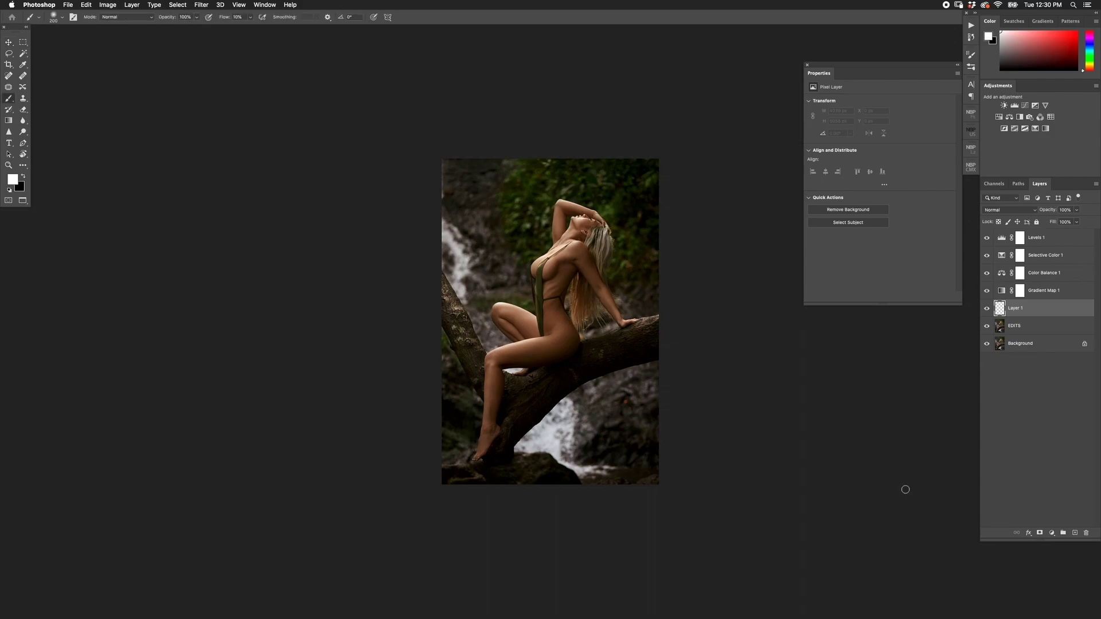
Enlarge the soft brush to 5000 px at 100% flow and paint a white glow over the image's top edge.
key("bracketright")
key("bracketright")
key("bracketright")
key("bracketright")
key("bracketright")
key("bracketright")
key("bracketright")
key("bracketright")
key("bracketright")
key("bracketright")
key("bracketright")
key("bracketright")
key("bracketright")
key("bracketright")
key("bracketright")
key("bracketright")
key("bracketright")
key("bracketright")
key("bracketright")
key("bracketright")
key("bracketright")
key("bracketright")
key("bracketright")
key("bracketright")
key("bracketright")
key("bracketright")
key("bracketright")
key("bracketright")
key("bracketright")
key("bracketright")
key("bracketright")
key("bracketright")
key("bracketright")
key("bracketright")
key("bracketright")
key("bracketright")
key("bracketright")
key("bracketright")
key("bracketright")
key("bracketright")
key("bracketright")
key("bracketright")
key("bracketright")
key("bracketright")
key("bracketright")
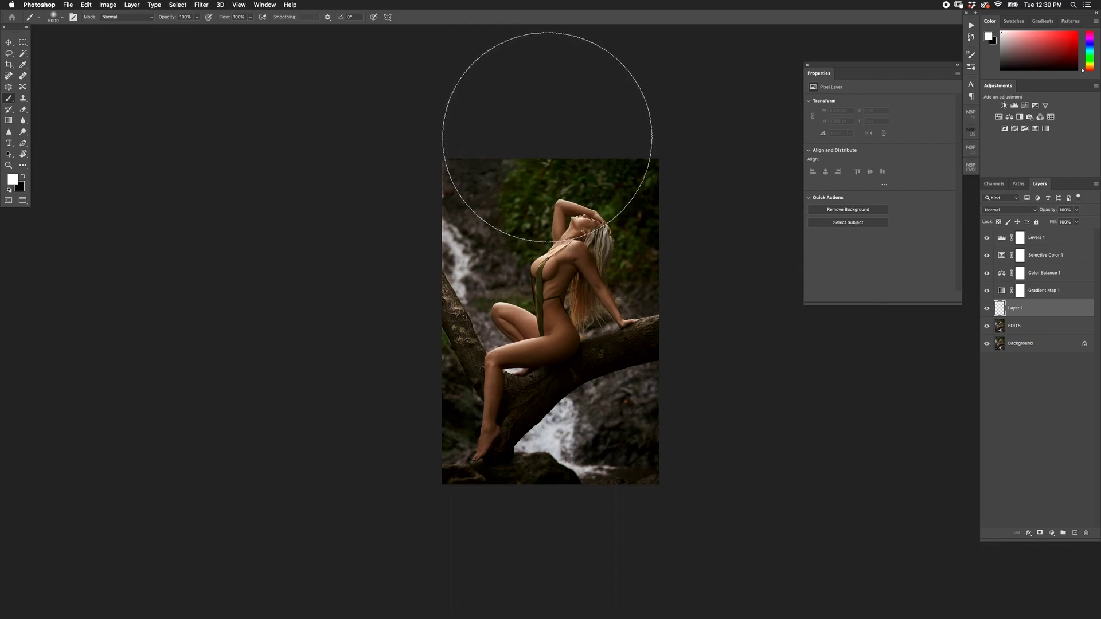
left_click(690, 258)
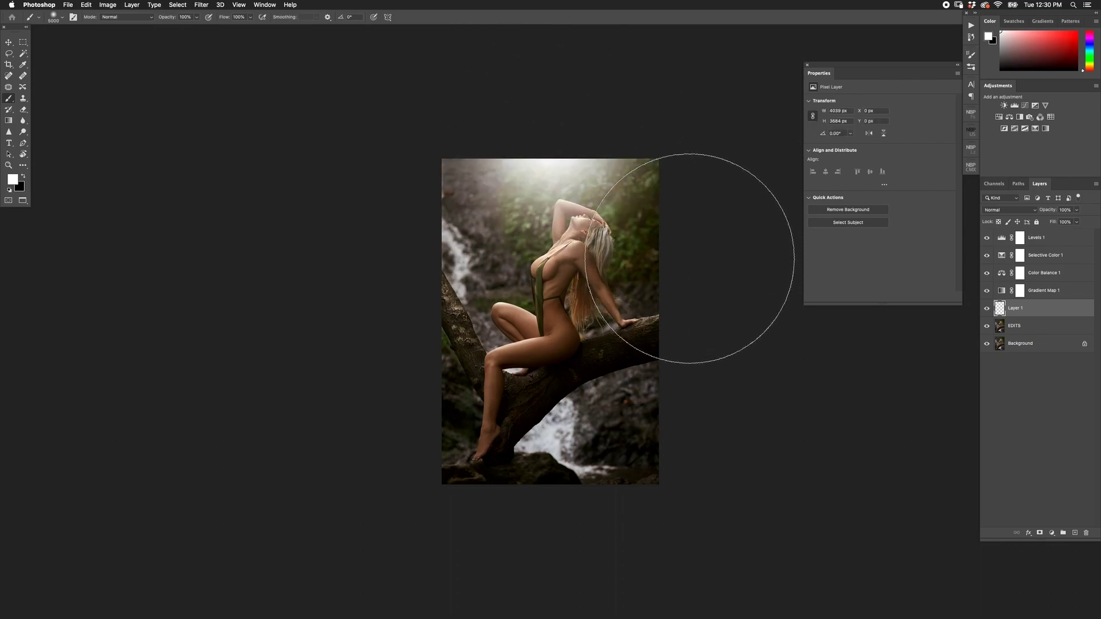
key("v")
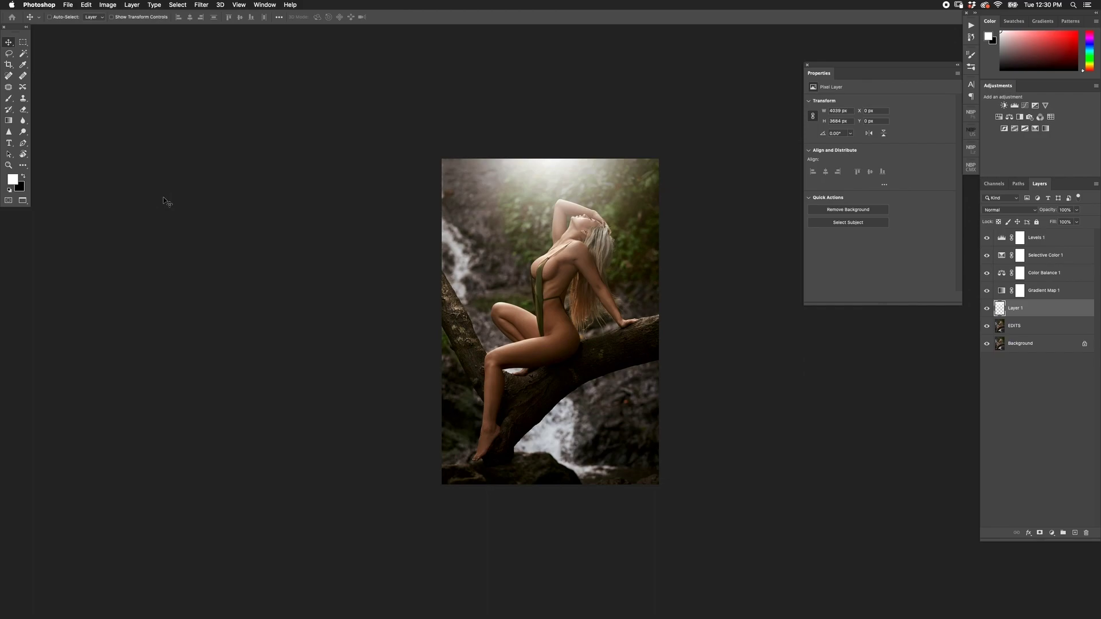
Free Transform the white glow layer, rotating it about -8.8° and trying different scales and positions over the image's upper edge.
key("super+t")
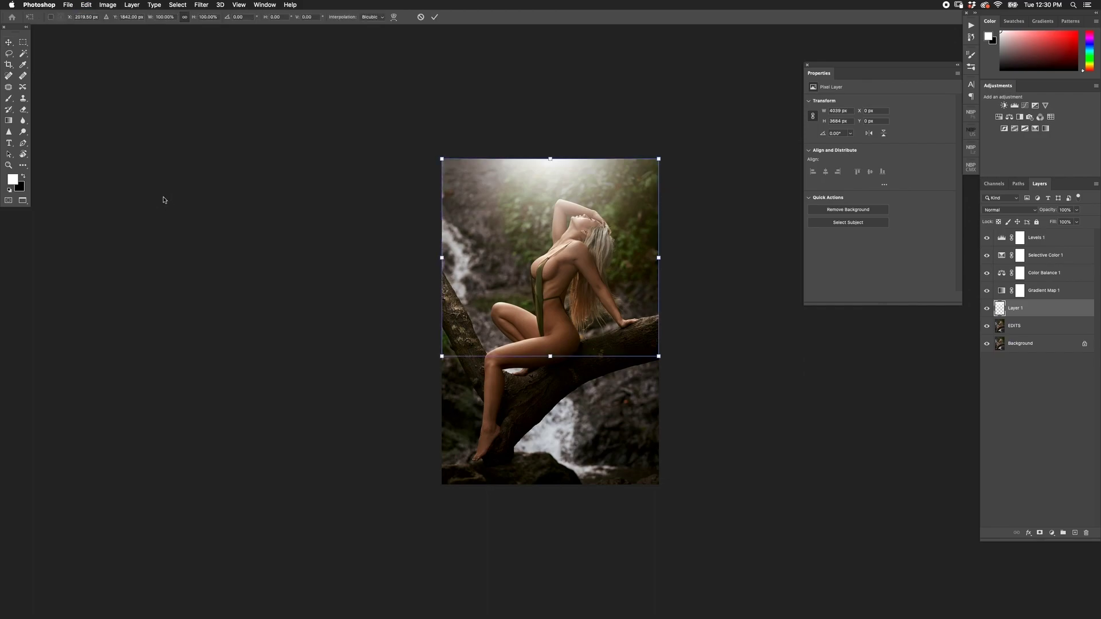
left_click_drag(441, 159, 405, 125)
left_click_drag(659, 350, 676, 370)
mouse_move(610, 258)
left_mouse_down()
mouse_move(644, 226)
mouse_move(621, 246)
left_mouse_up()
left_click_drag(703, 394, 703, 360)
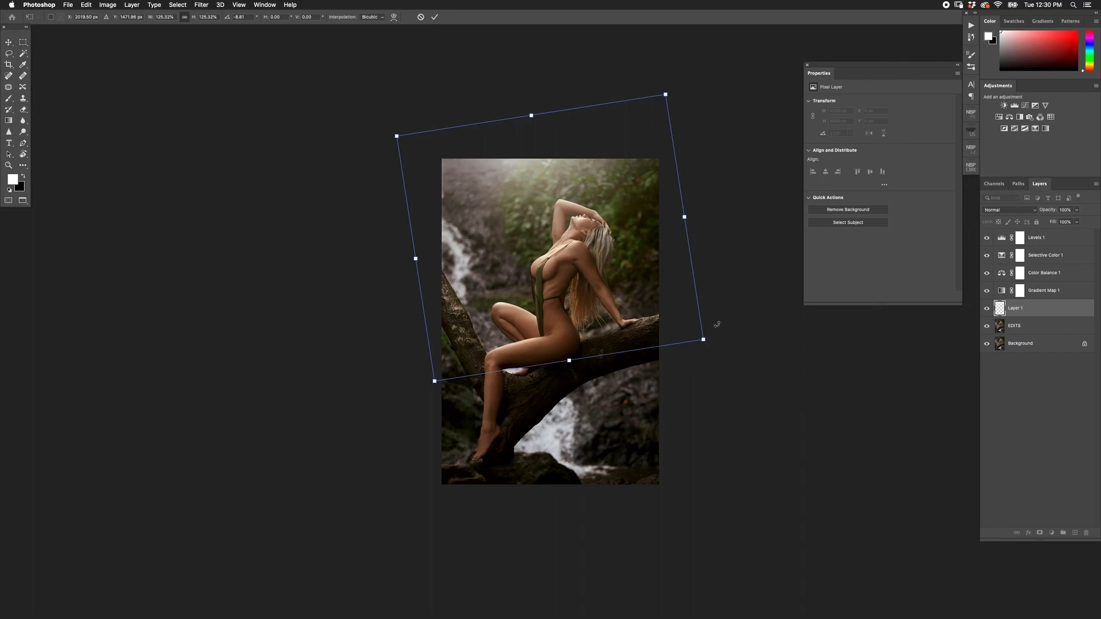
mouse_move(703, 340)
left_mouse_down()
mouse_move(721, 373)
mouse_move(720, 263)
mouse_move(755, 319)
mouse_move(727, 374)
mouse_move(719, 340)
mouse_move(715, 347)
left_mouse_up()
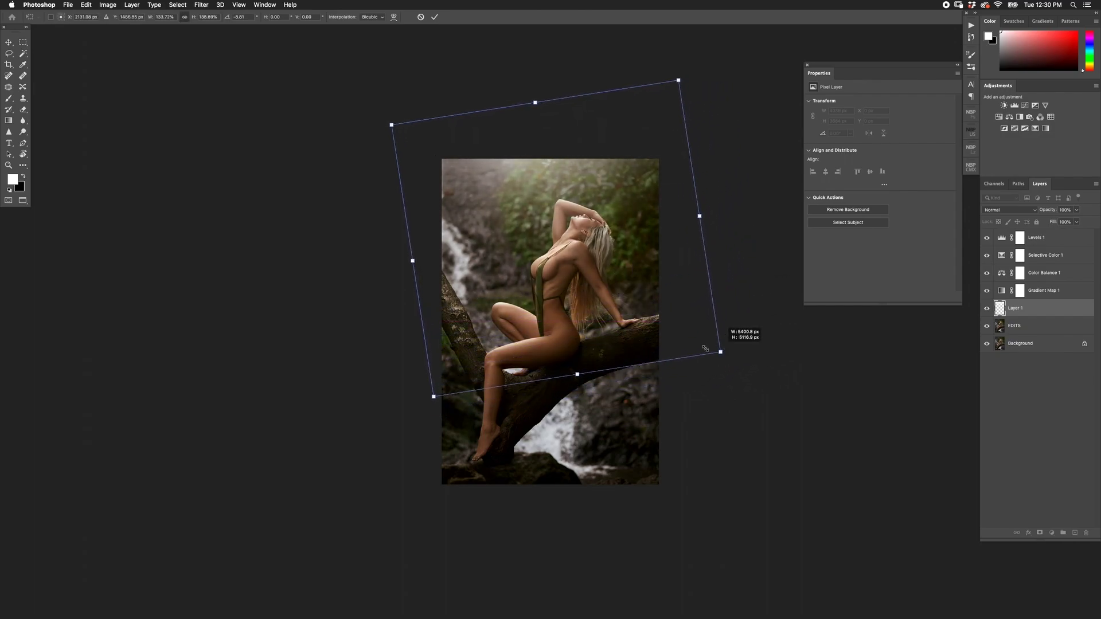
left_click_drag(651, 319, 644, 312)
left_click_drag(716, 348, 695, 332)
left_click_drag(631, 308, 615, 270)
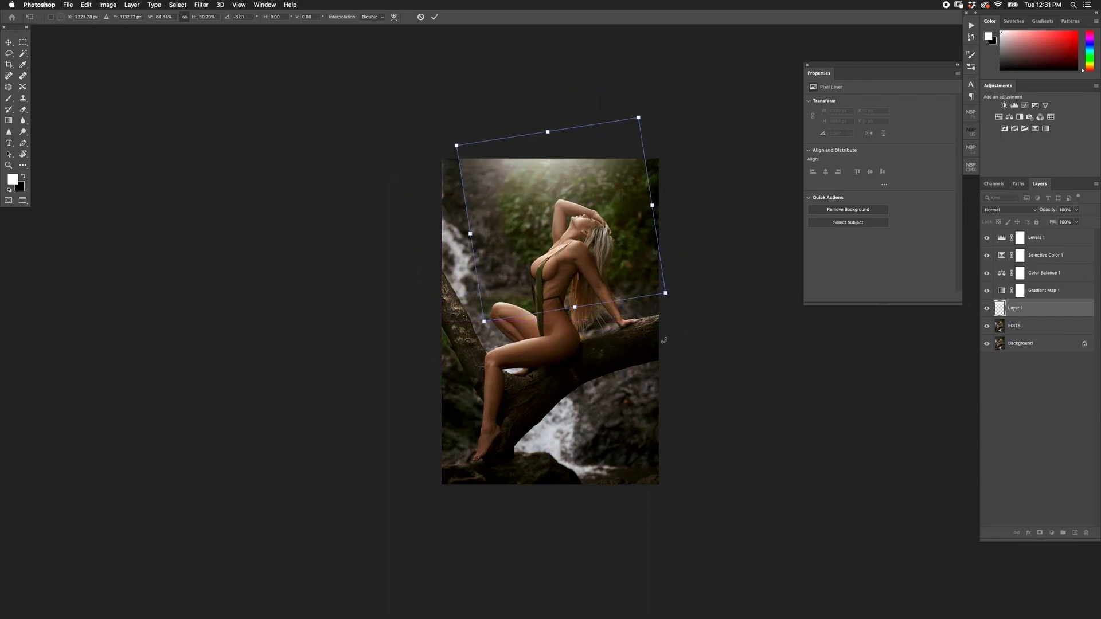
Refine the glow's size and position so its light falls from the image's upper left, about 5393 px wide and 5897 px high, and apply the transform.
left_click_drag(456, 145, 394, 96)
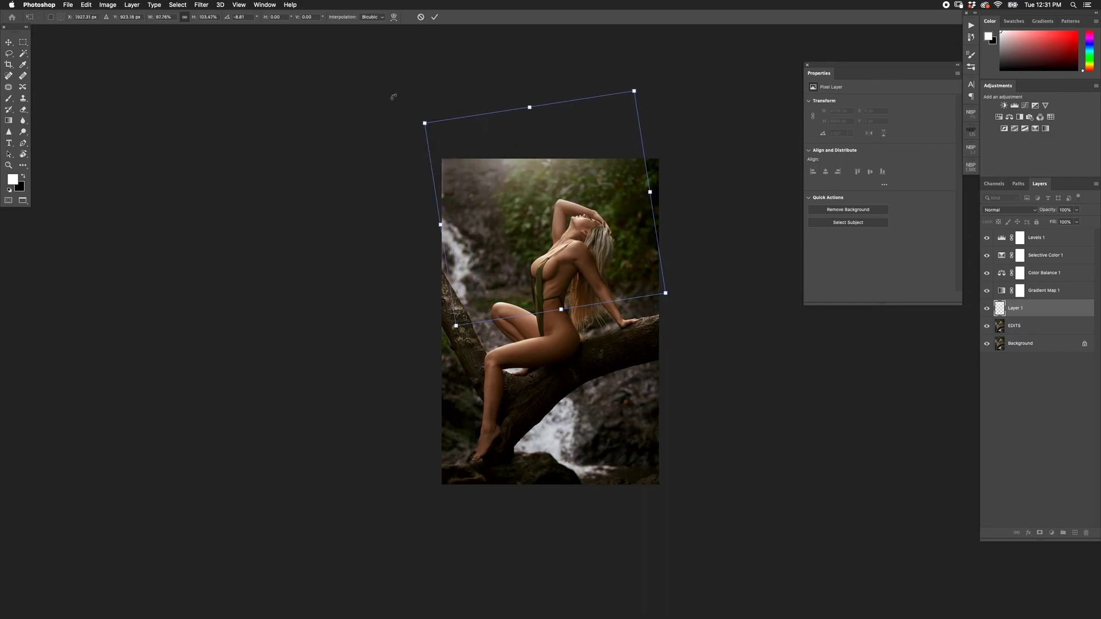
left_click_drag(684, 292, 631, 290)
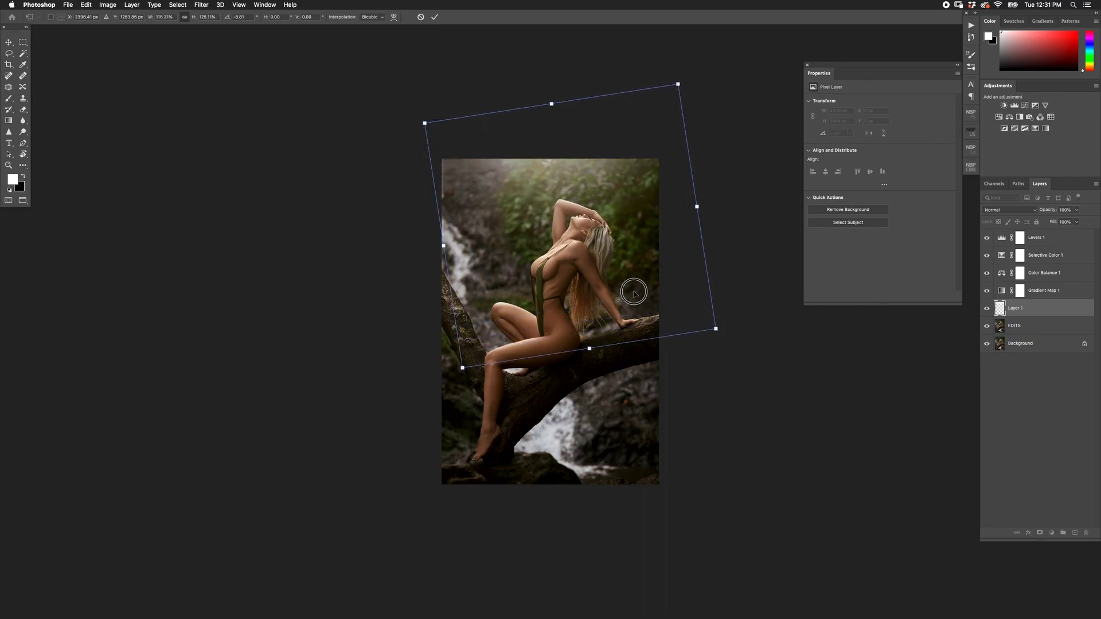
left_click_drag(706, 327, 717, 317)
left_click_drag(610, 304, 599, 309)
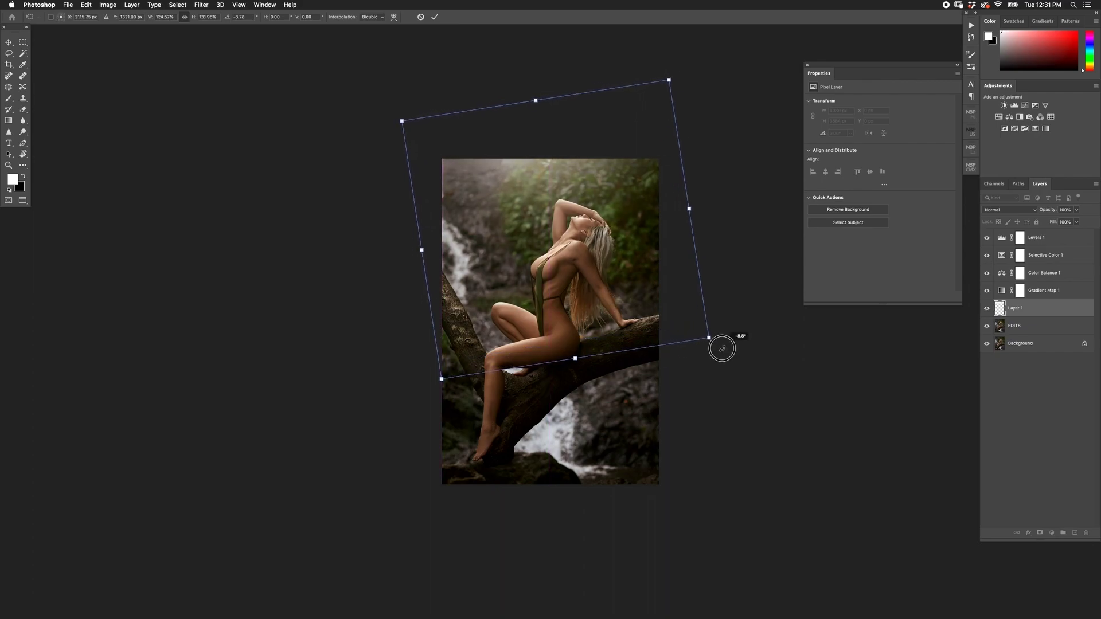
left_click_drag(720, 344, 642, 302)
left_click_drag(567, 363, 567, 405)
left_click_drag(617, 346, 607, 383)
key("Return")
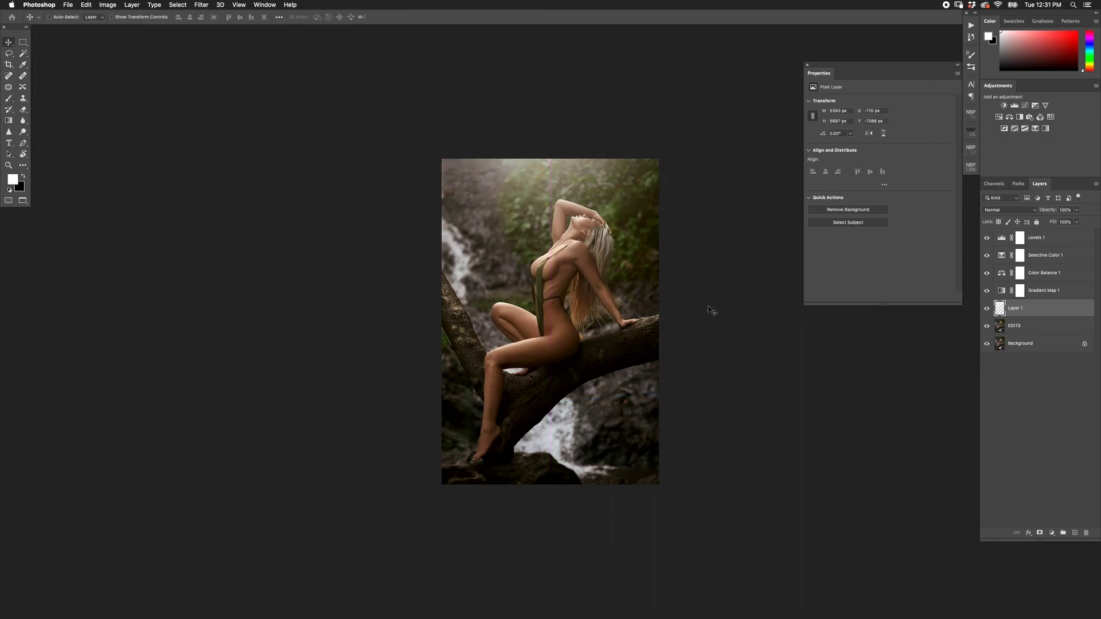
Compare the image with the glow layer off and on and set the layer's opacity to 65%.
key("7")
key("5")
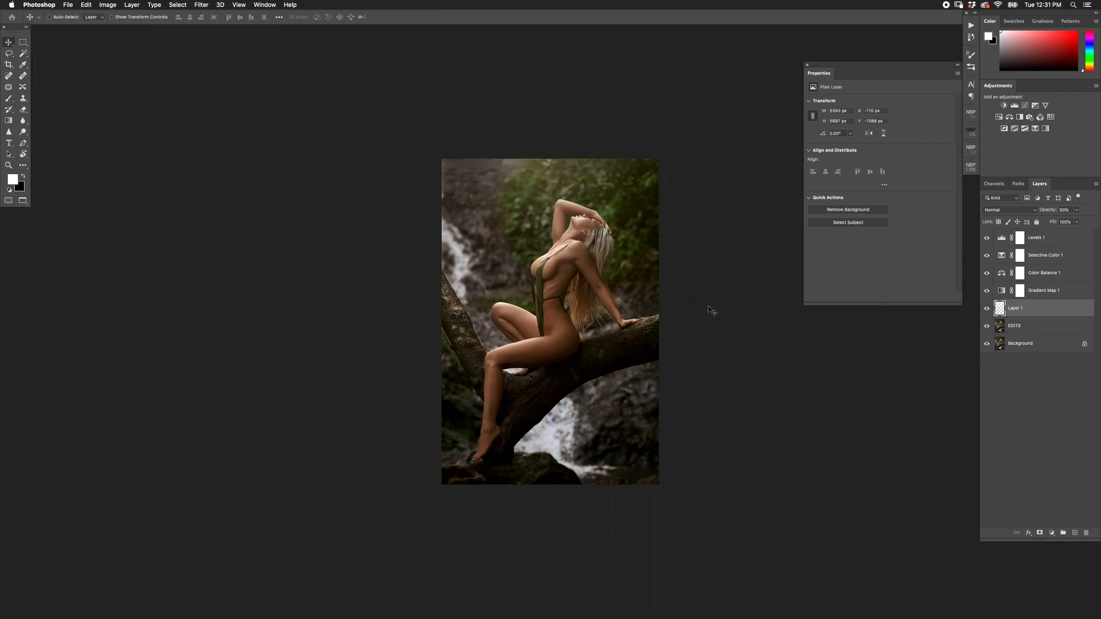
key("7")
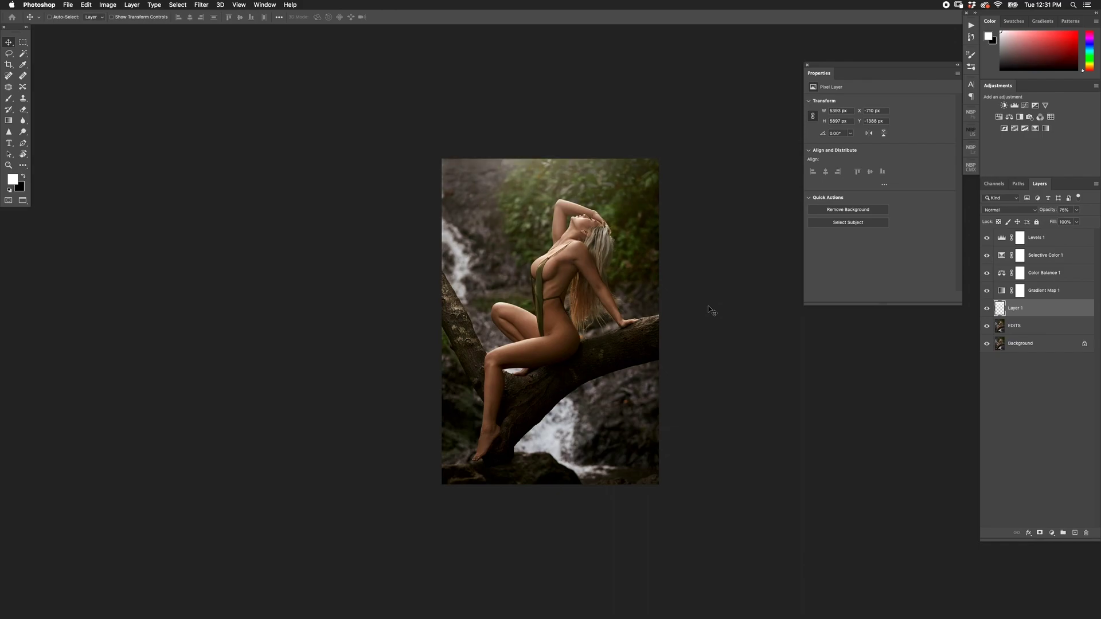
key("super+0")
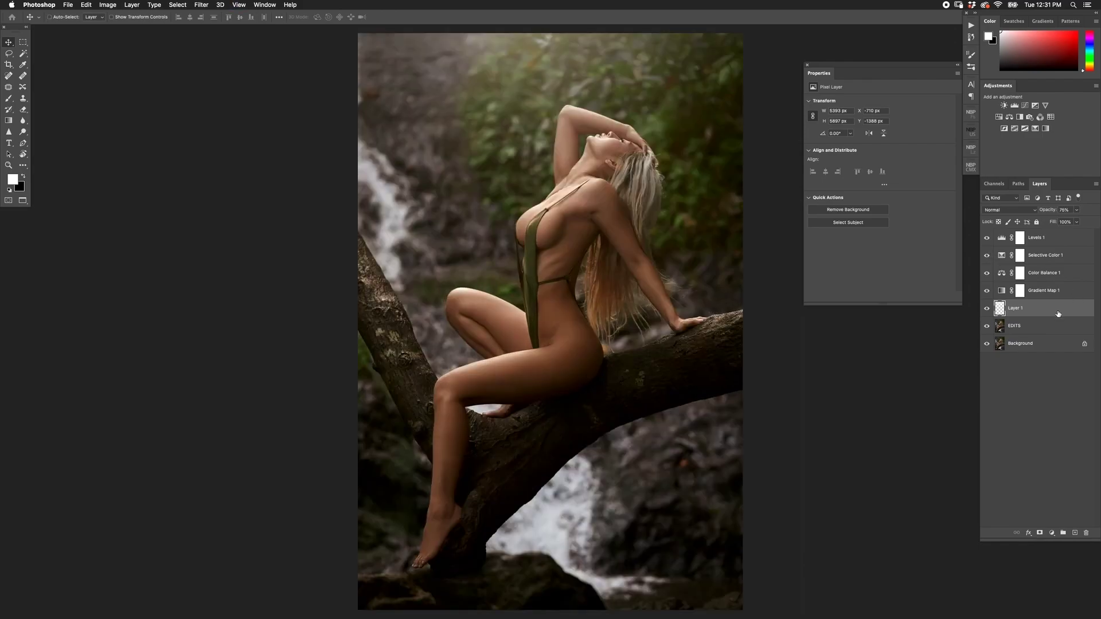
left_click(986, 308)
left_click(987, 308)
key("6")
key("5")
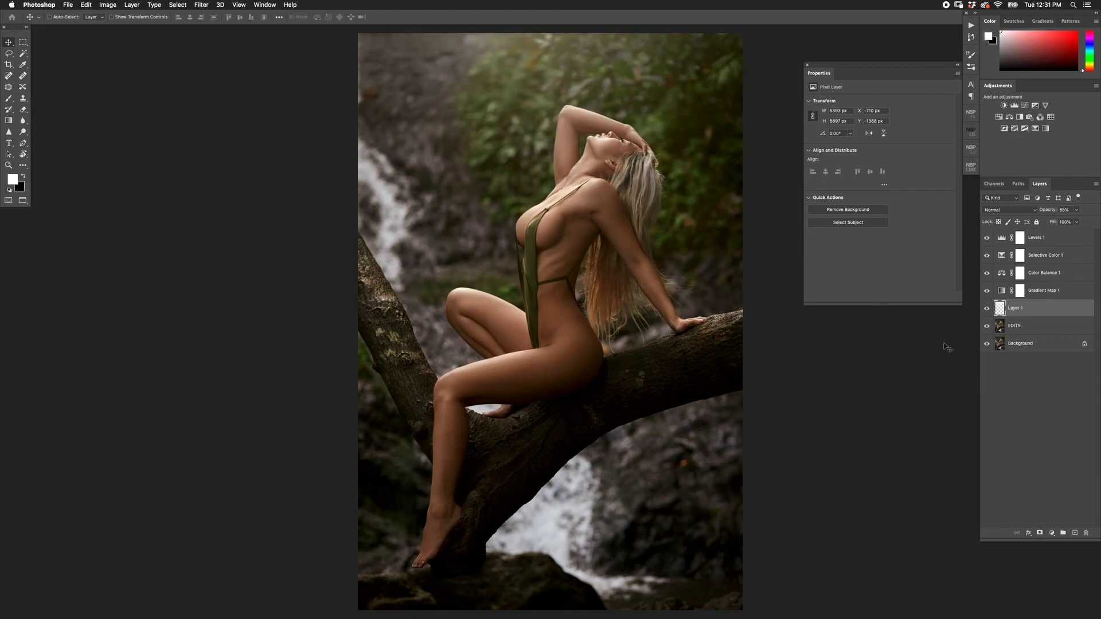
Hide the upper glow and paint a soft white glow over the image's right edge on a new layer.
key("super+minus")
left_click(987, 307)
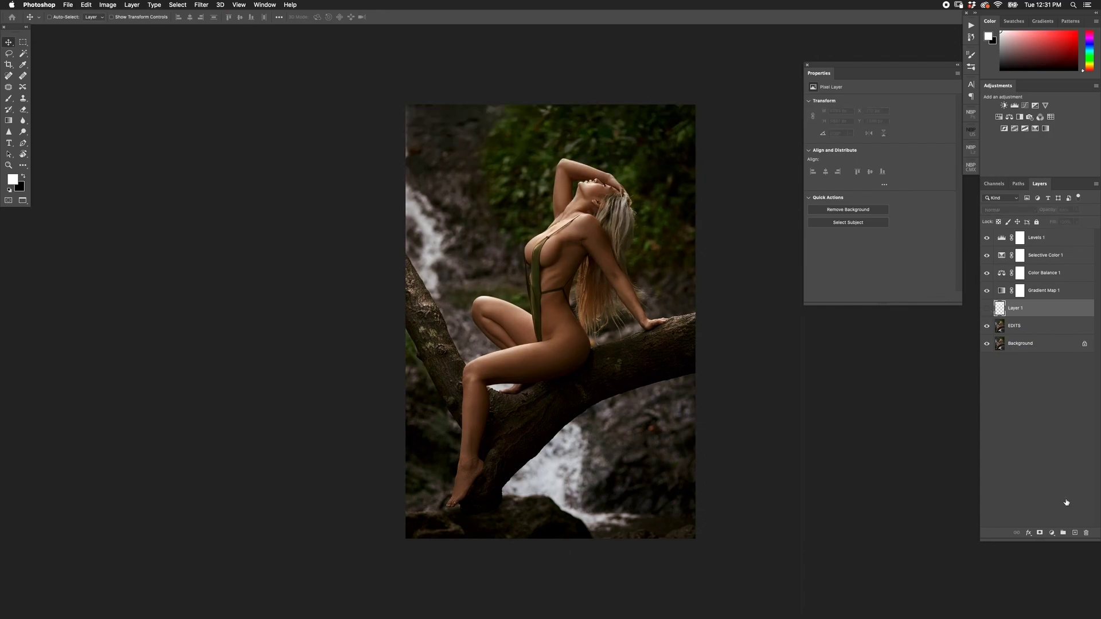
left_click(1074, 533)
key("b")
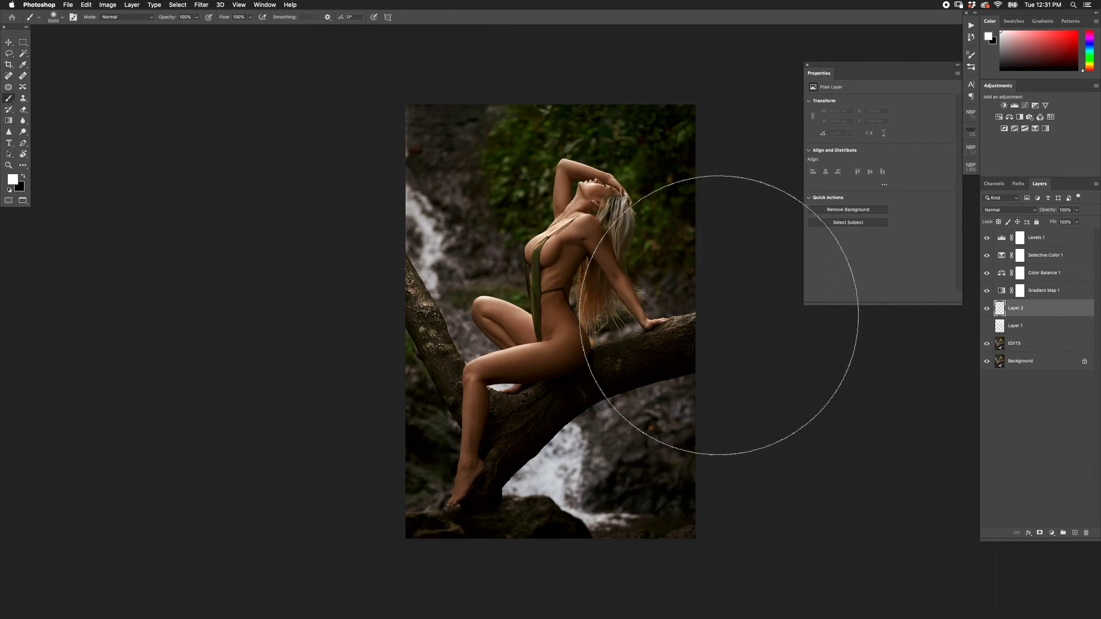
left_click(711, 269)
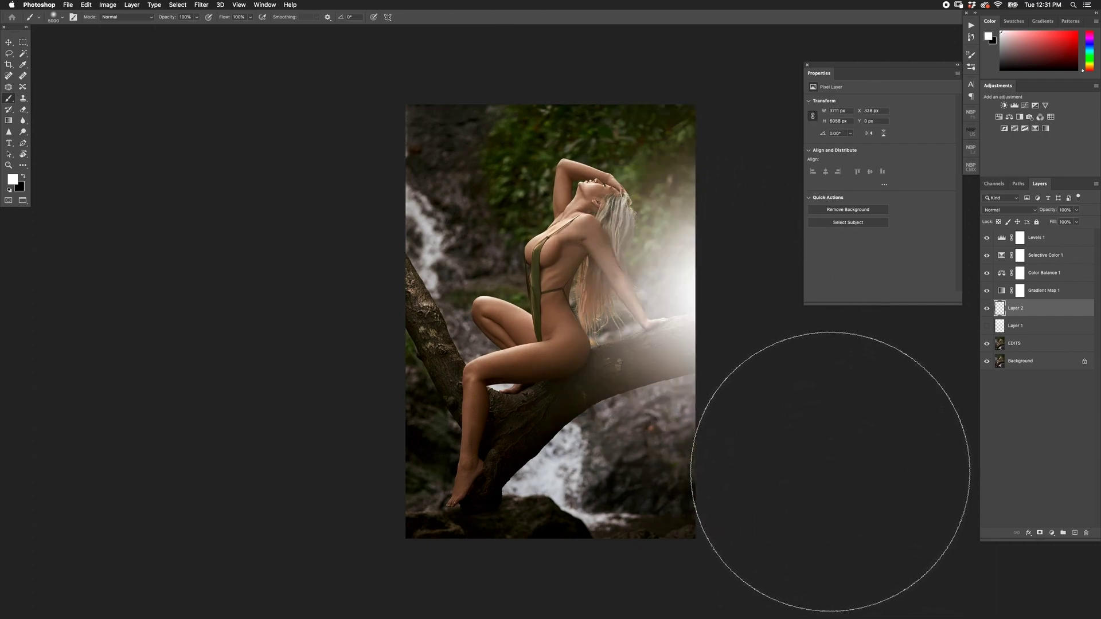
Enlarge the side glow proportionally to about 118% and reposition it over the image's right edge.
key("super+t")
scroll(659, 363, "right", 5)
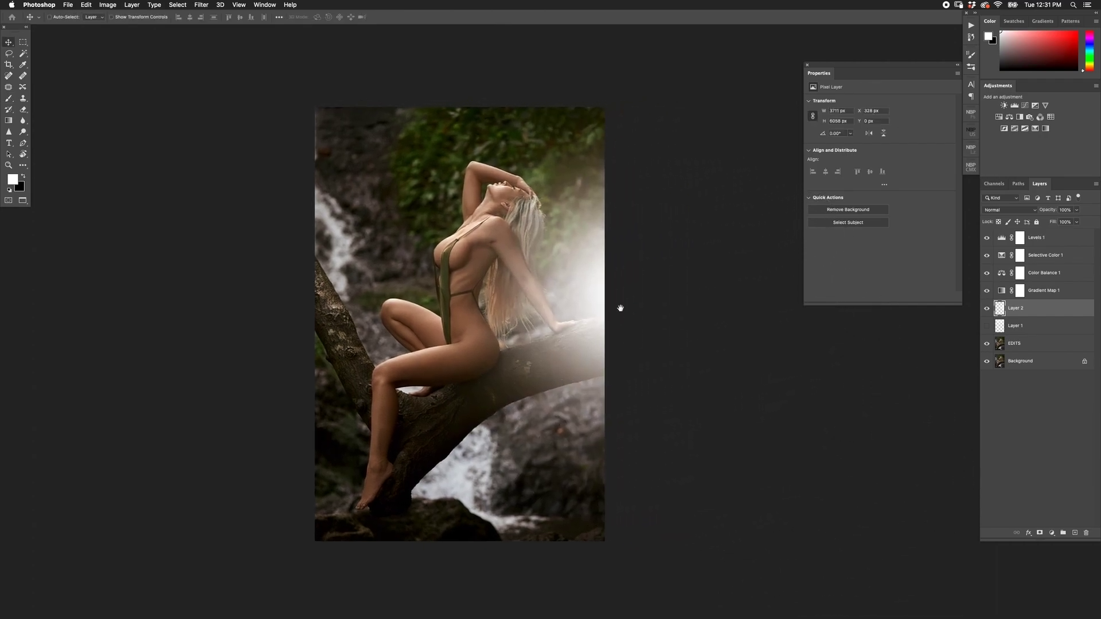
left_click_drag(584, 112, 607, 217)
left_click_drag(575, 303, 567, 319)
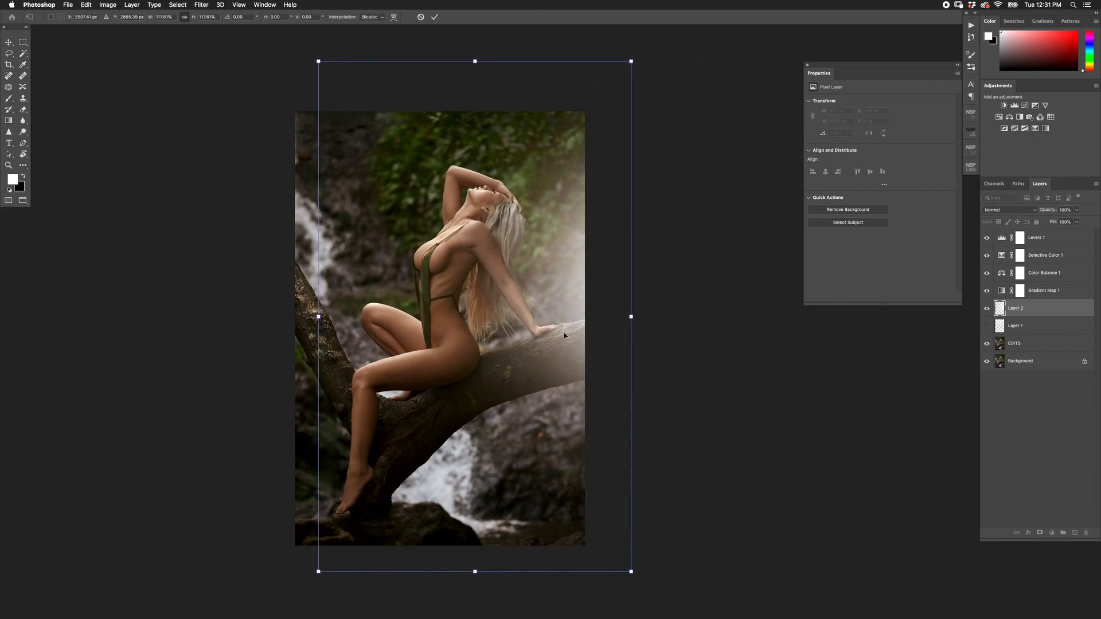
key("Return")
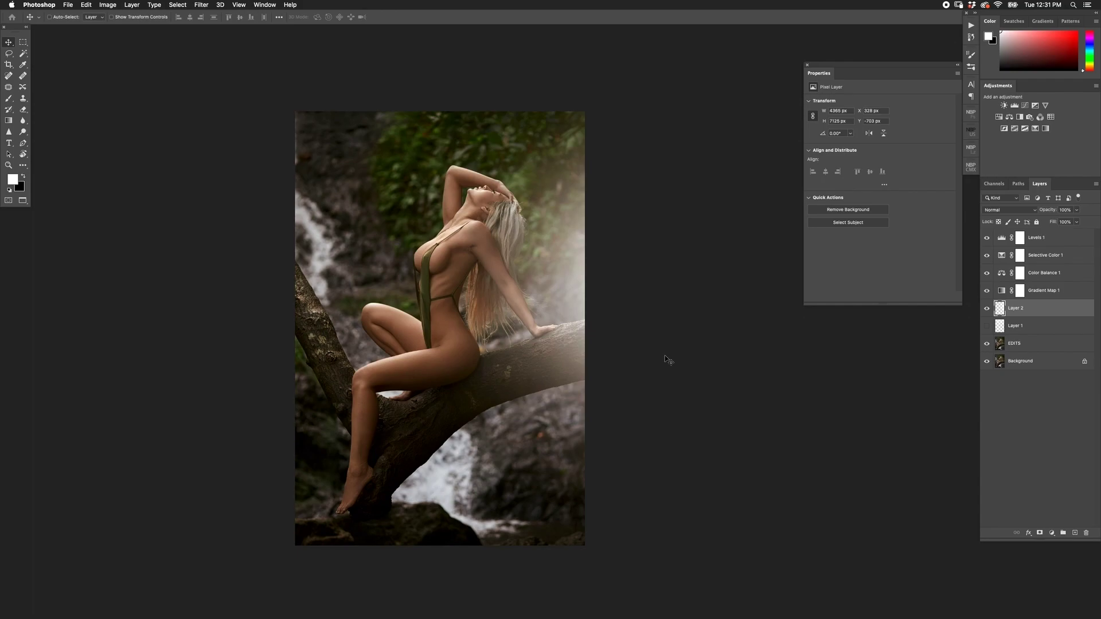
Delete the side glow layer and show the upper glow layer again.
key("Delete")
left_click(986, 308)
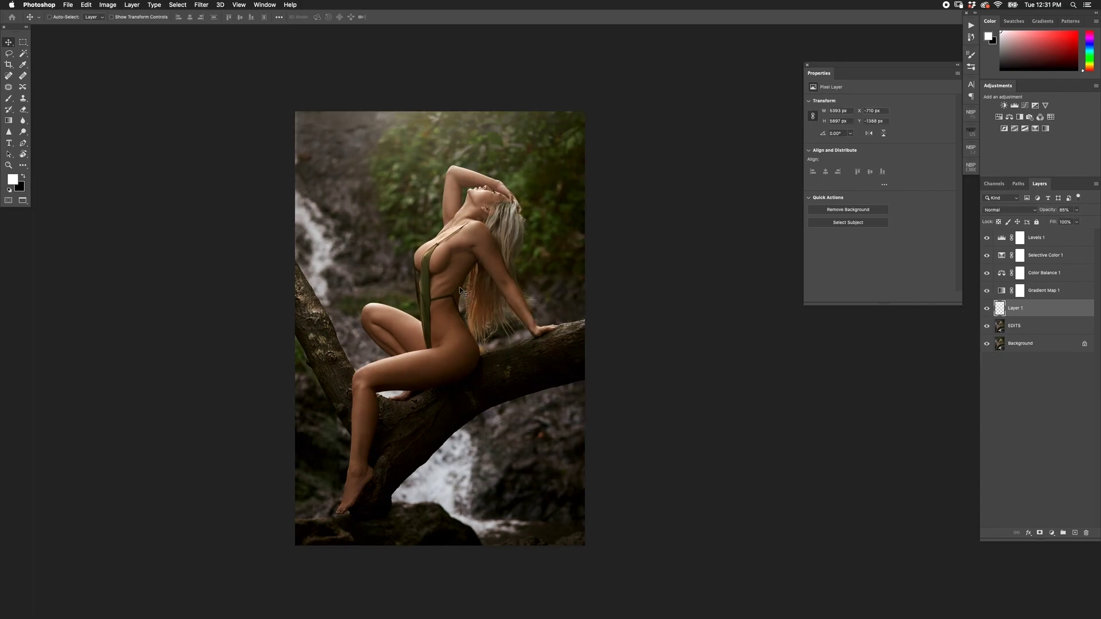
scroll(541, 286, "left", 5)
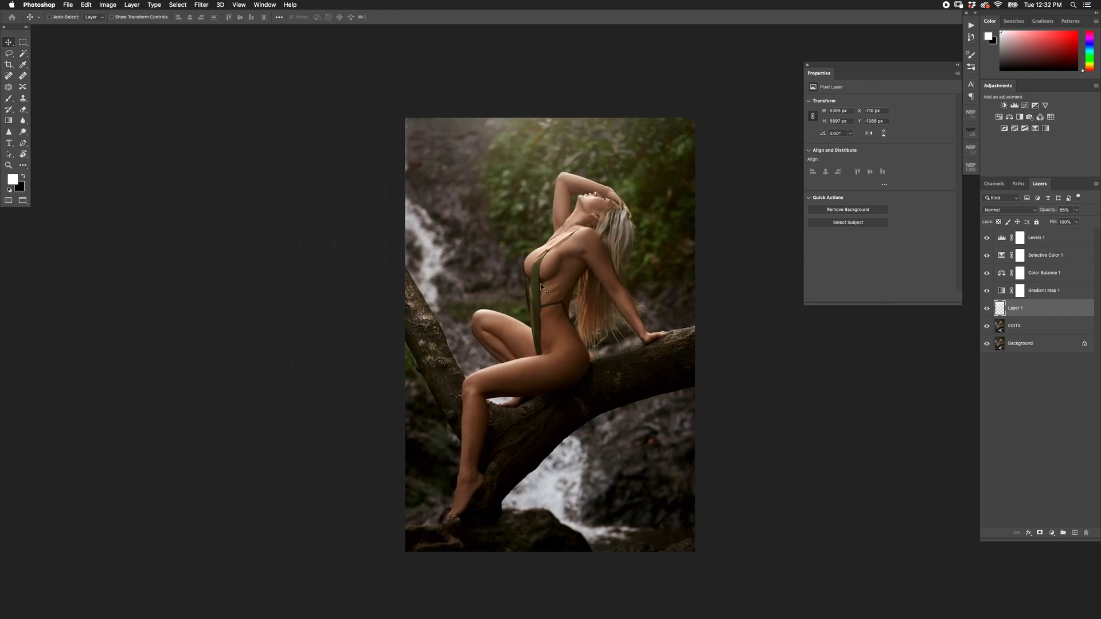
In the Levels adjustment, set the input black point to 3, lower the input white point, and set the output levels to 5 and 253.
left_click(1047, 239)
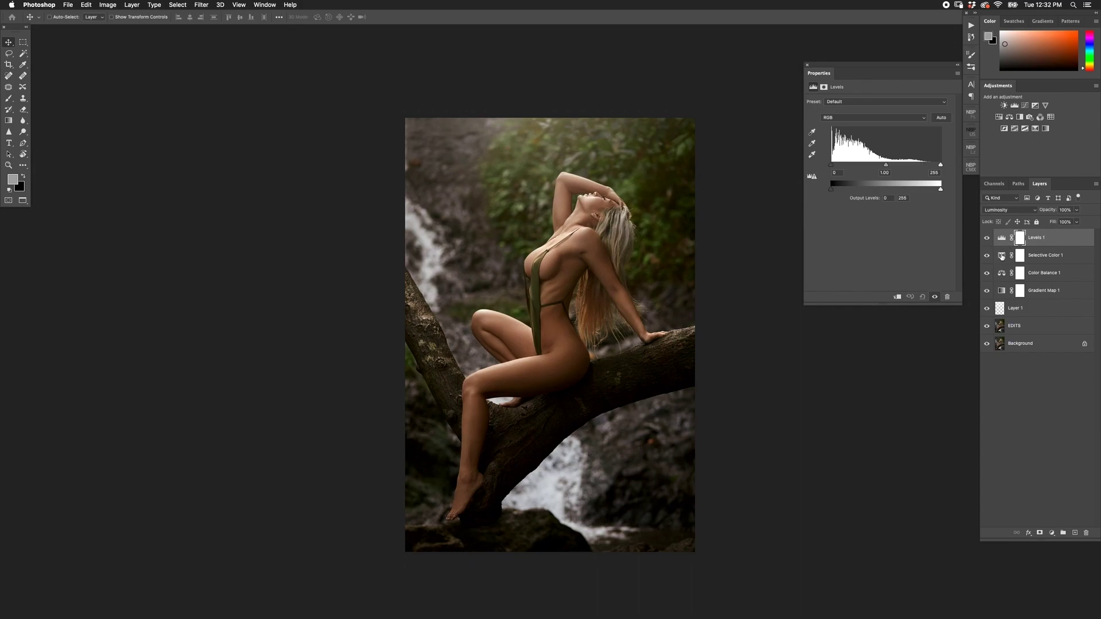
left_click(1001, 256)
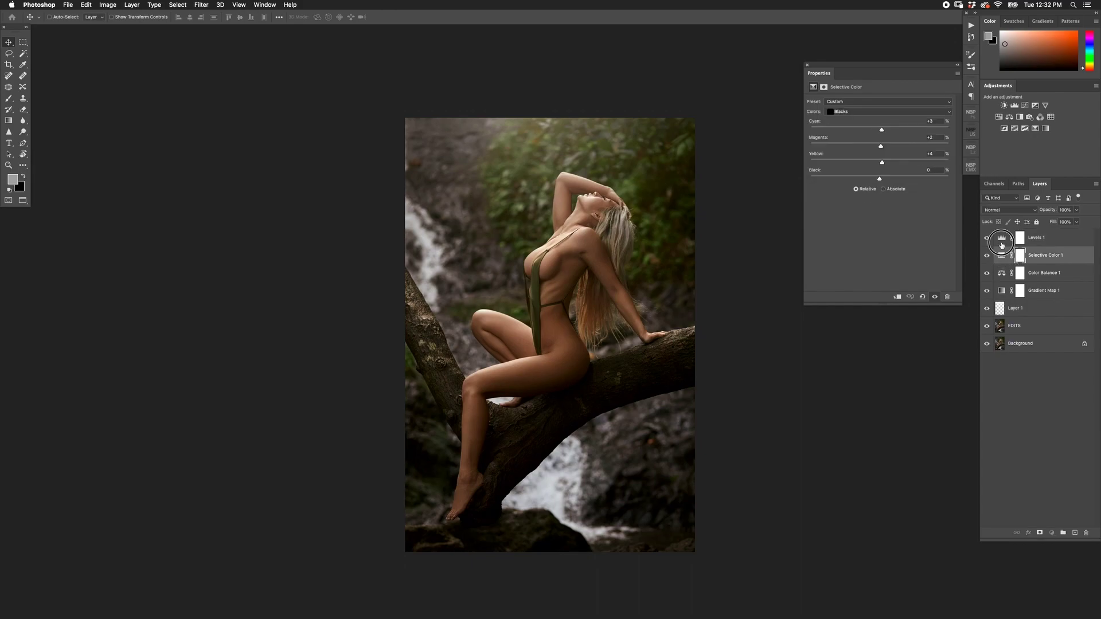
left_click(1001, 240)
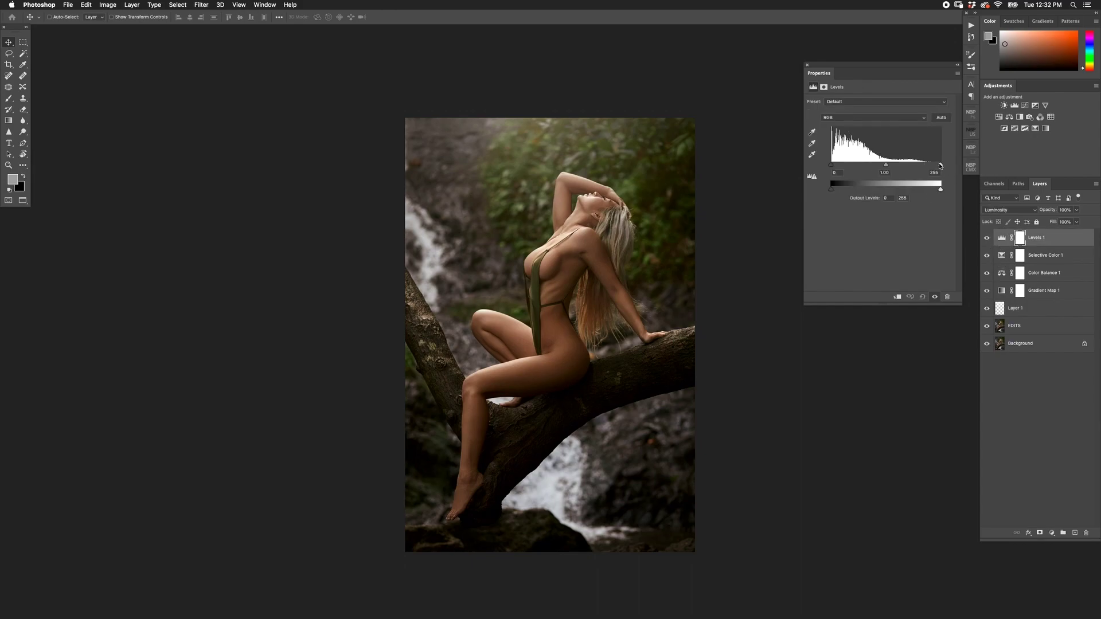
left_click_drag(940, 165, 935, 165)
left_click(836, 173)
type("3")
key("Tab")
key("Tab")
key("Tab")
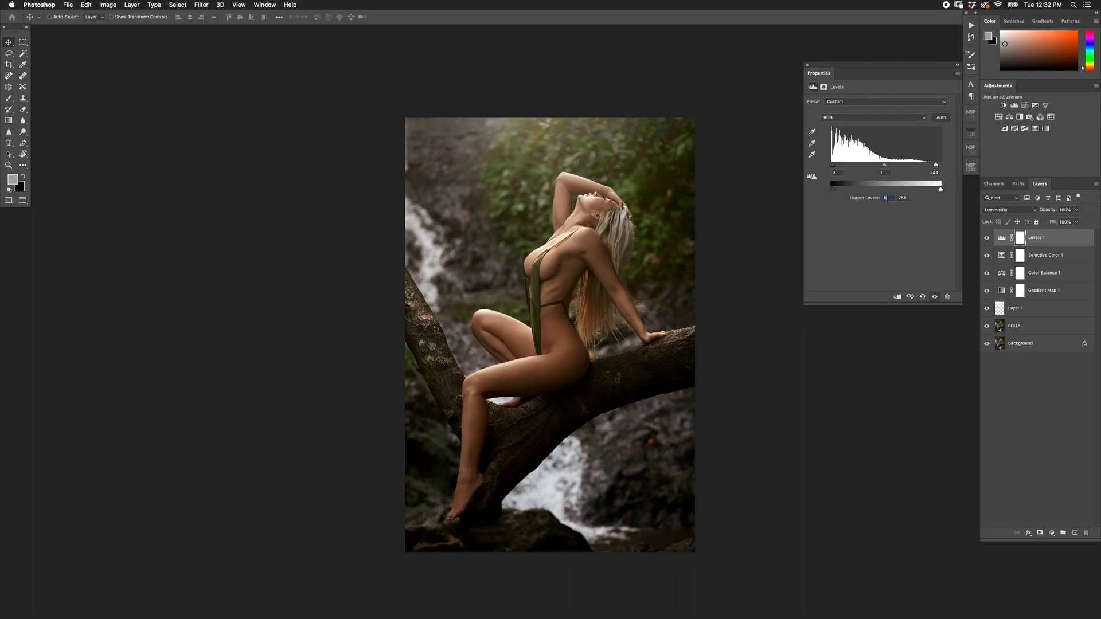
key("Tab")
type("253")
Set the Levels adjustment's input white point to 240.
left_click(934, 172)
type("235")
key("BackSpace")
key("BackSpace")
type("40")
Fine-tune the Selective Color Neutrals to magenta +6% and yellow +7%.
left_click_drag(1001, 261, 1000, 258)
left_click(888, 111)
left_click(859, 112)
key("shift+Tab")
key("Down")
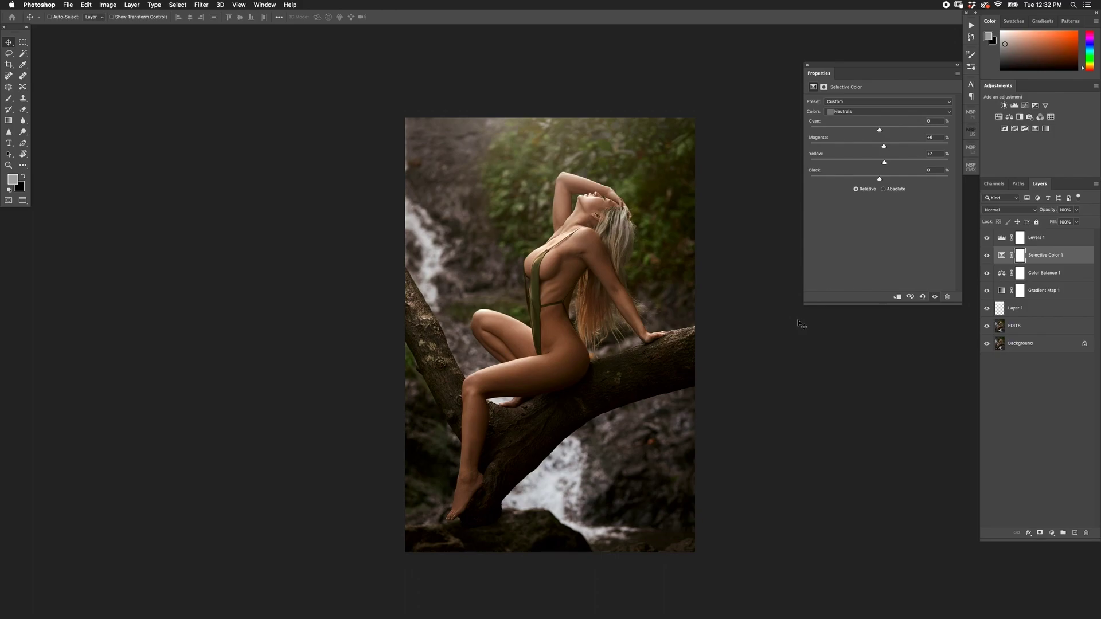
Add a Curves adjustment above the glow layer, raise the midtones from input 100 to output 139, and set its blend mode to Luminosity.
left_click(1043, 309)
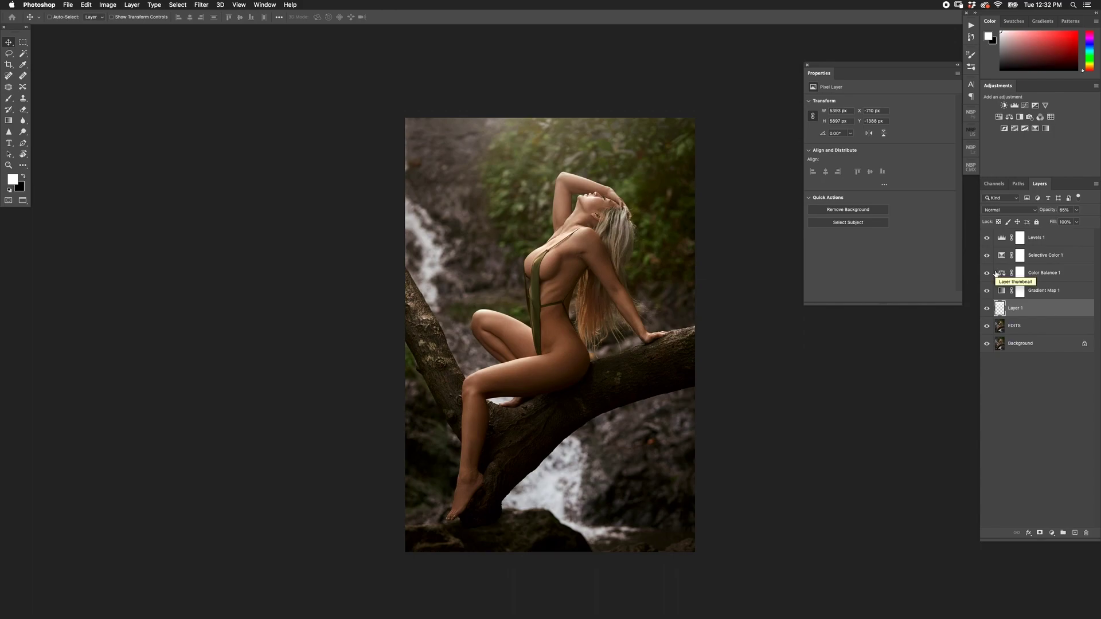
left_click(1052, 532)
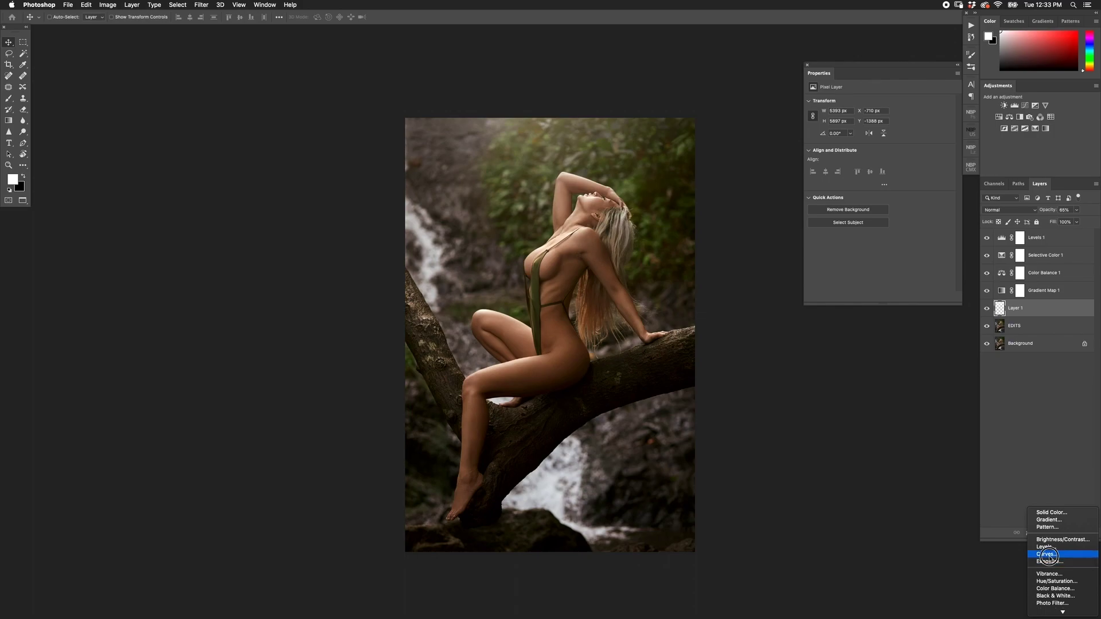
left_click(1048, 555)
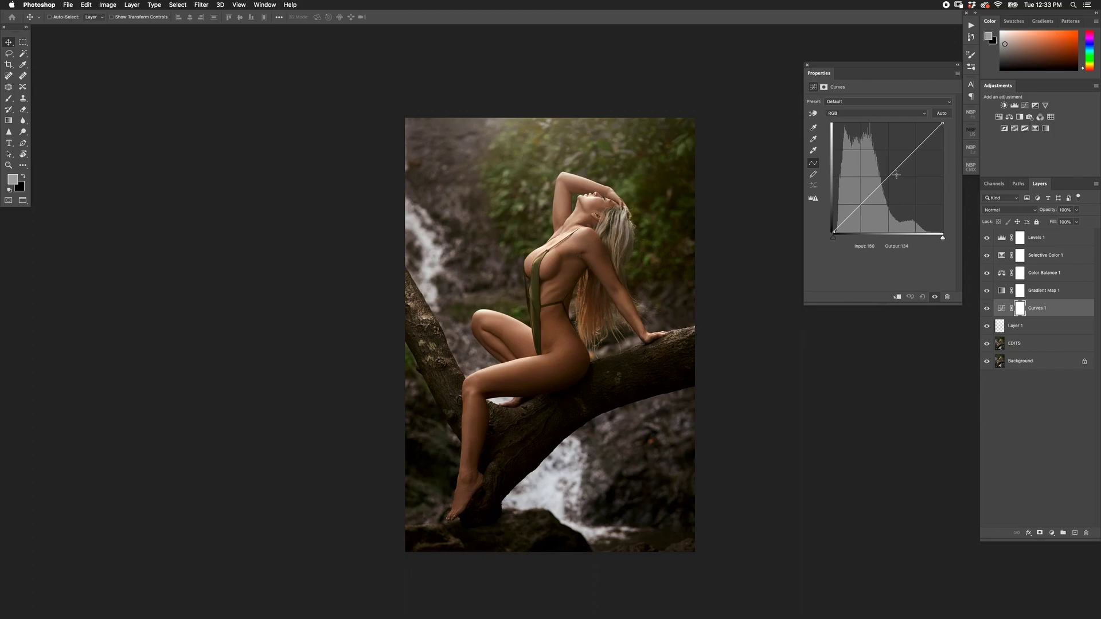
left_click_drag(892, 179, 875, 172)
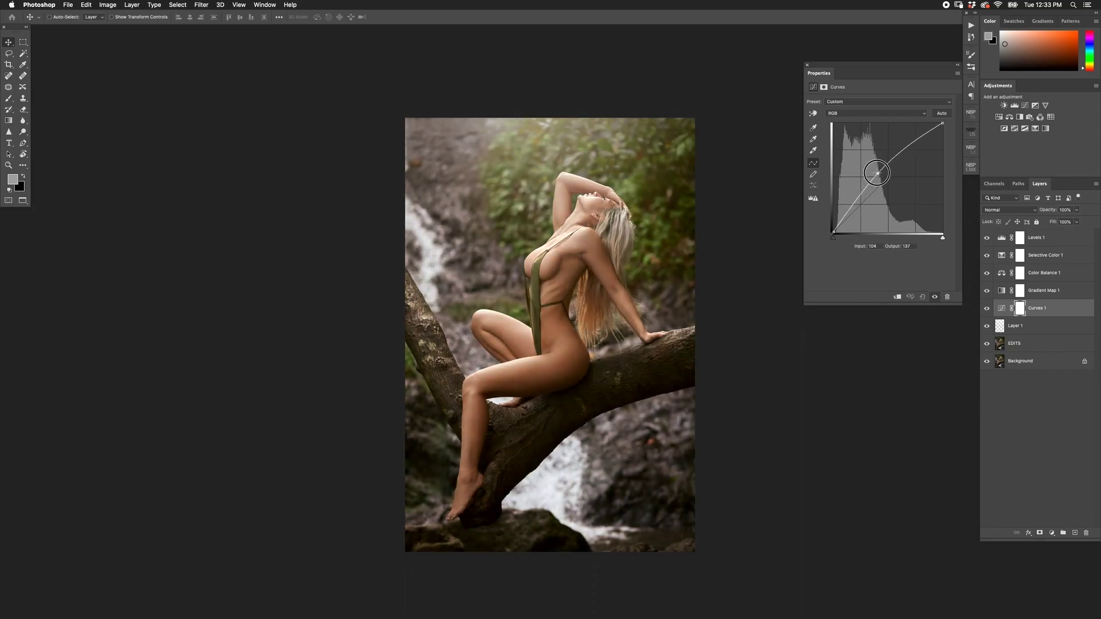
left_click(1010, 211)
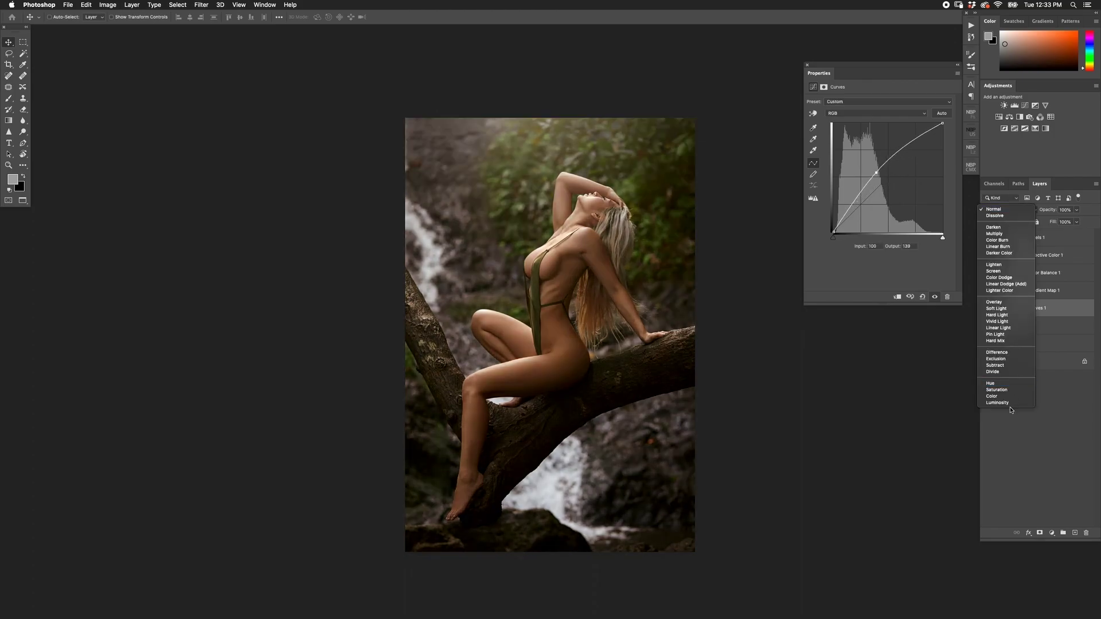
left_click(1011, 403)
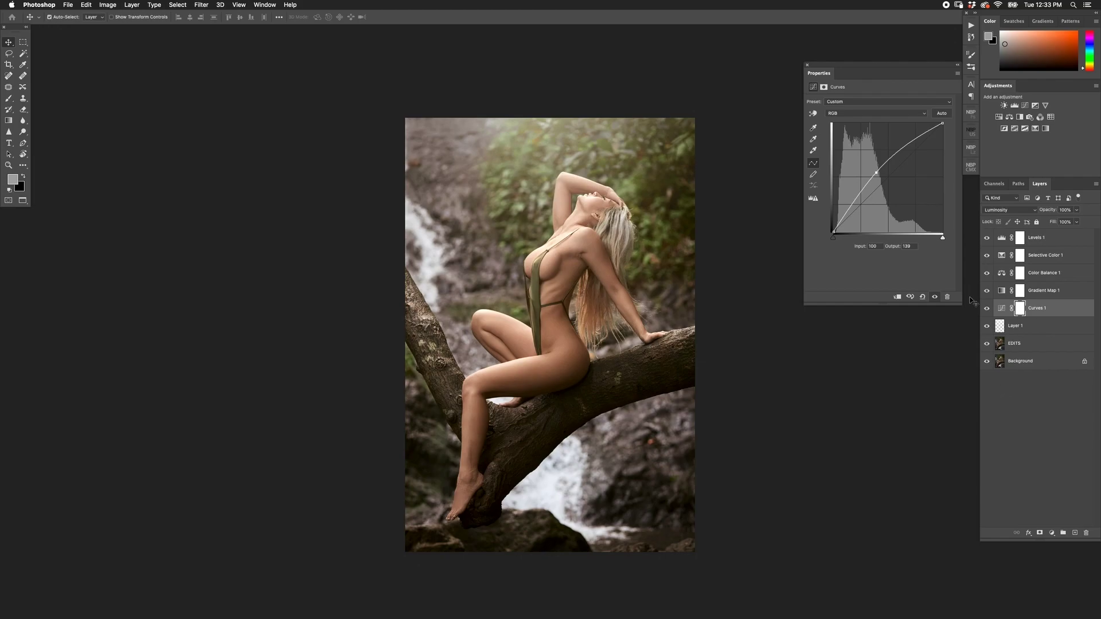
Invert the Curves mask and draw a short upward black-to-white Foreground to Background gradient on it in the lower part of the image.
key("super+i")
key("g")
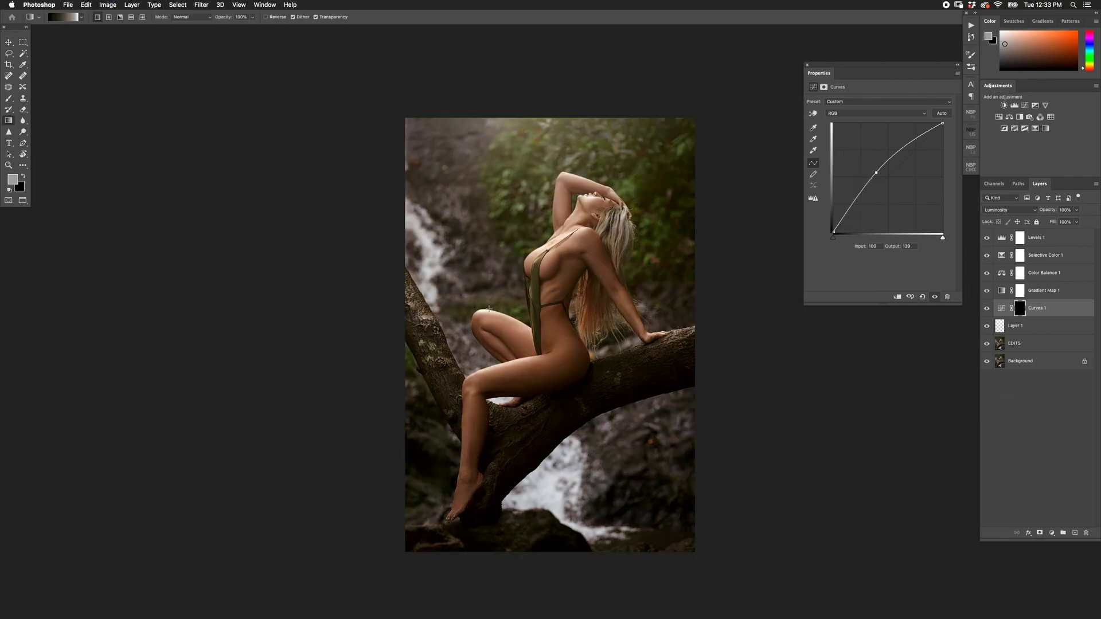
key("d")
left_click(66, 17)
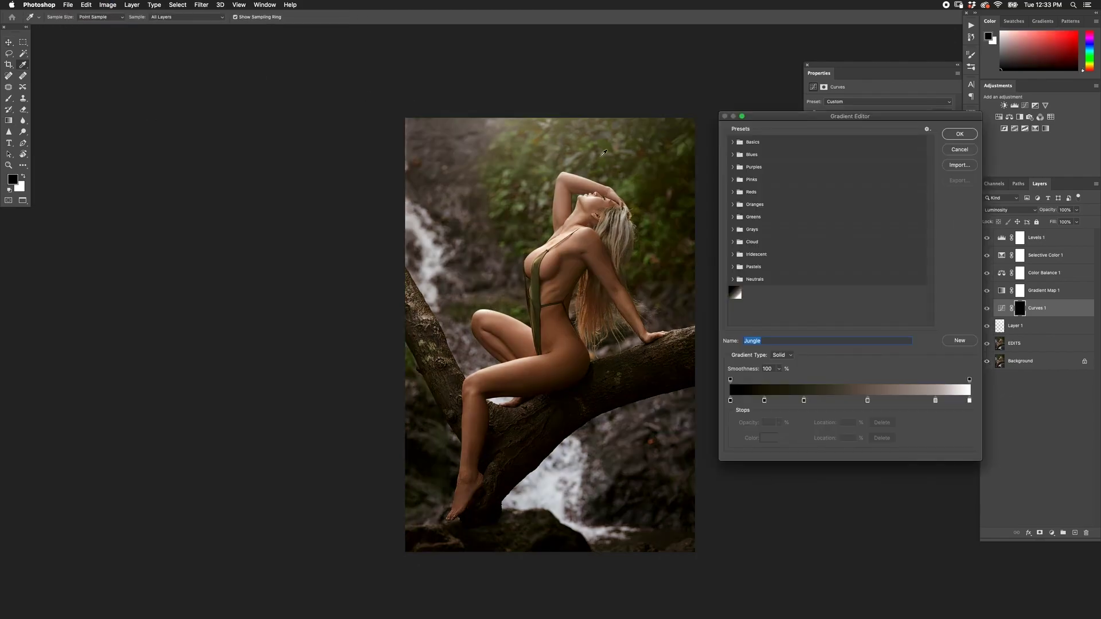
left_click(733, 144)
left_click(743, 155)
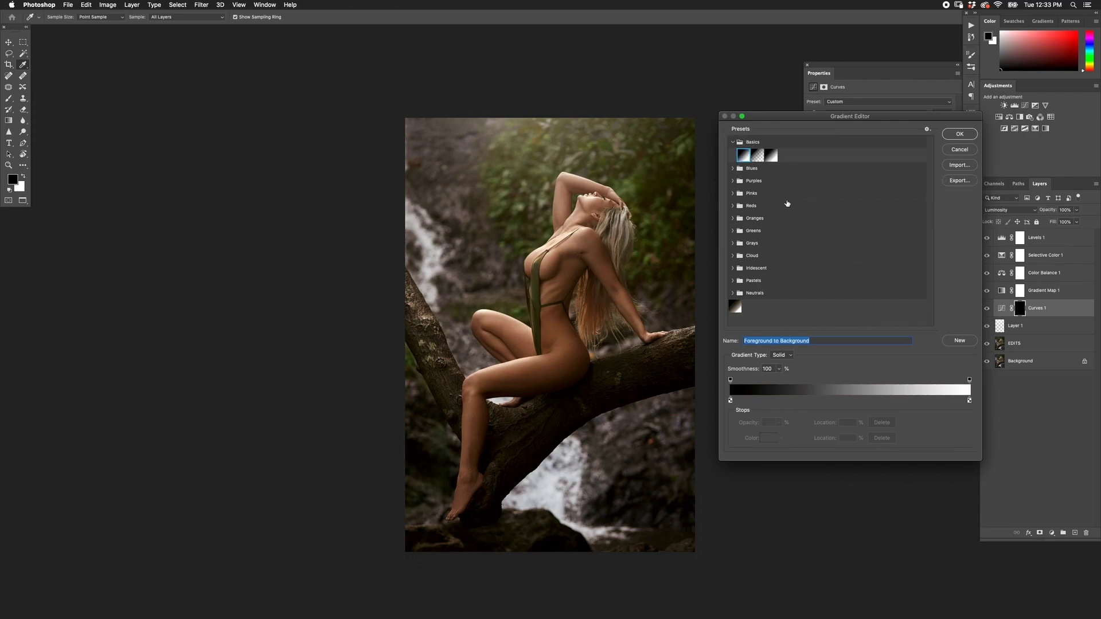
left_click(756, 155)
left_click(743, 155)
left_click(959, 133)
left_click_drag(602, 503, 603, 442)
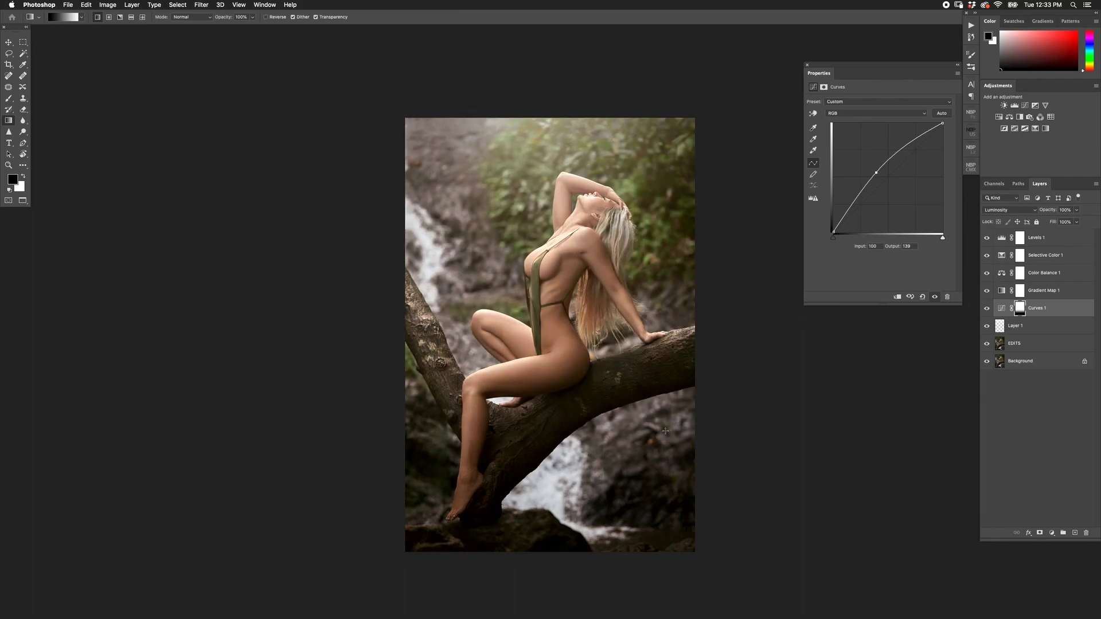
Replace the Curves mask gradient with a long downward black-to-white one running from around the subject's head to the image's lower edge.
key("super+z")
left_click_drag(688, 450, 686, 550)
key("super+z")
left_click_drag(667, 162, 656, 541)
Reduce the opacity of the Curves adjustment layer to 30%.
key("v")
key("5")
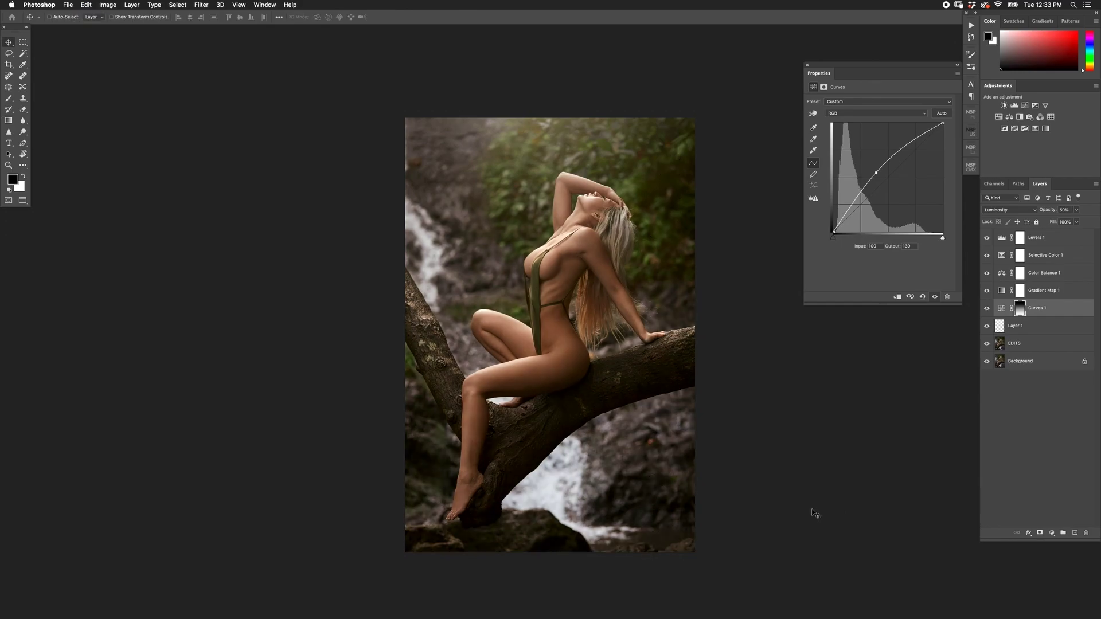
key("3")
Review the Gradient Map, set the Selective Color Neutrals' magenta to +7%, and check the Levels adjustment's settings.
left_click(1000, 259)
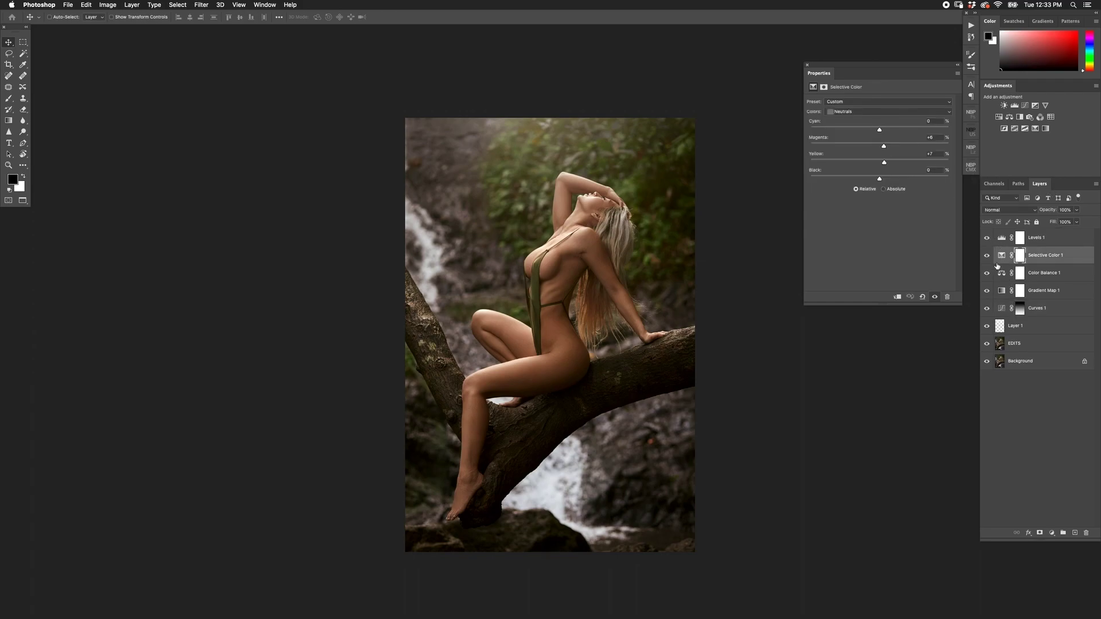
left_click(1001, 293)
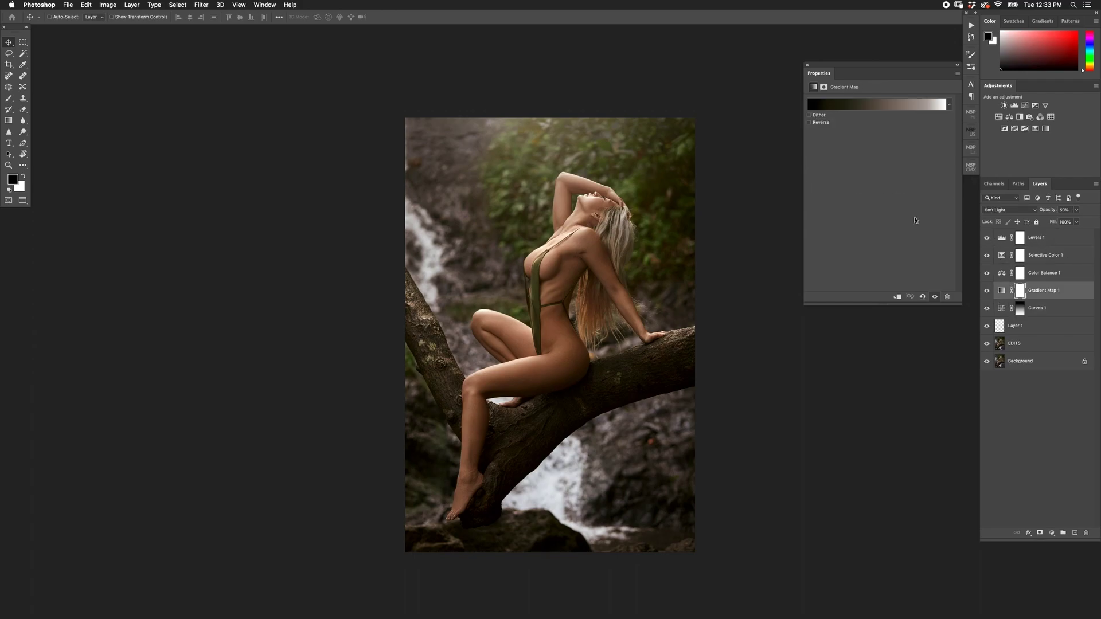
left_click(1001, 256)
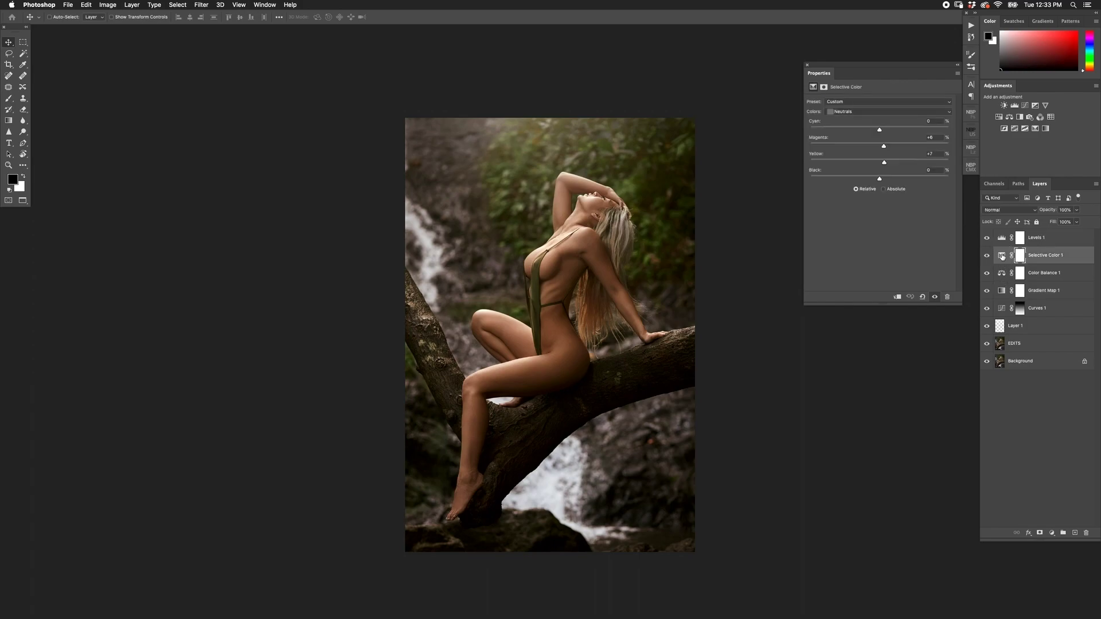
left_click(936, 139)
type("7")
left_click(1000, 237)
left_click(876, 197)
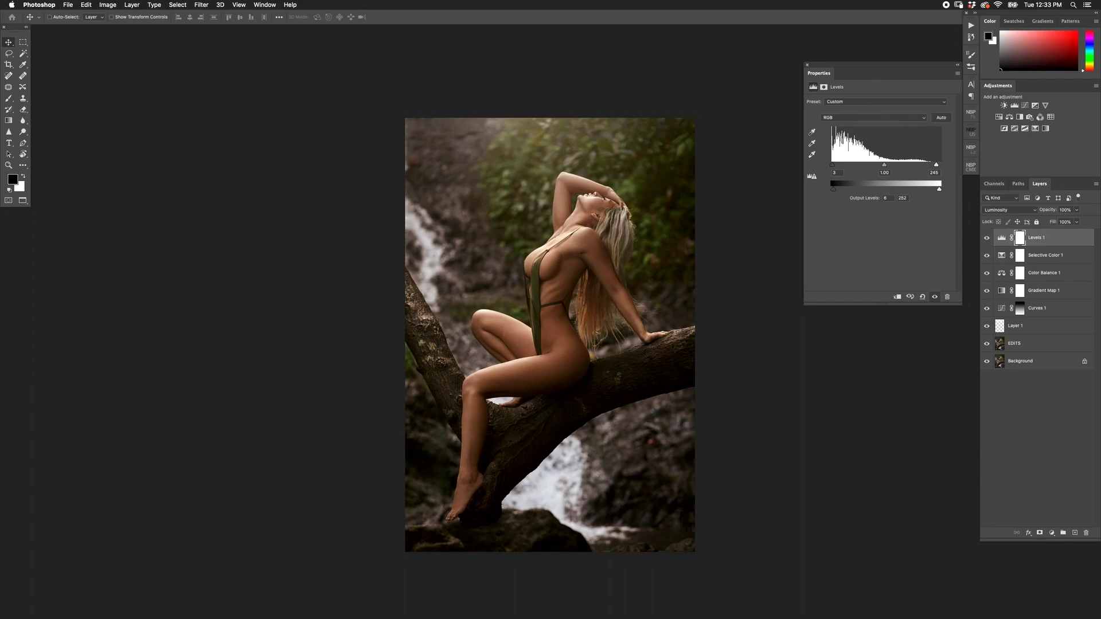
Group all layers from Levels 1 down to the Layer 1 glow layer and expand the group.
left_click(1051, 326)
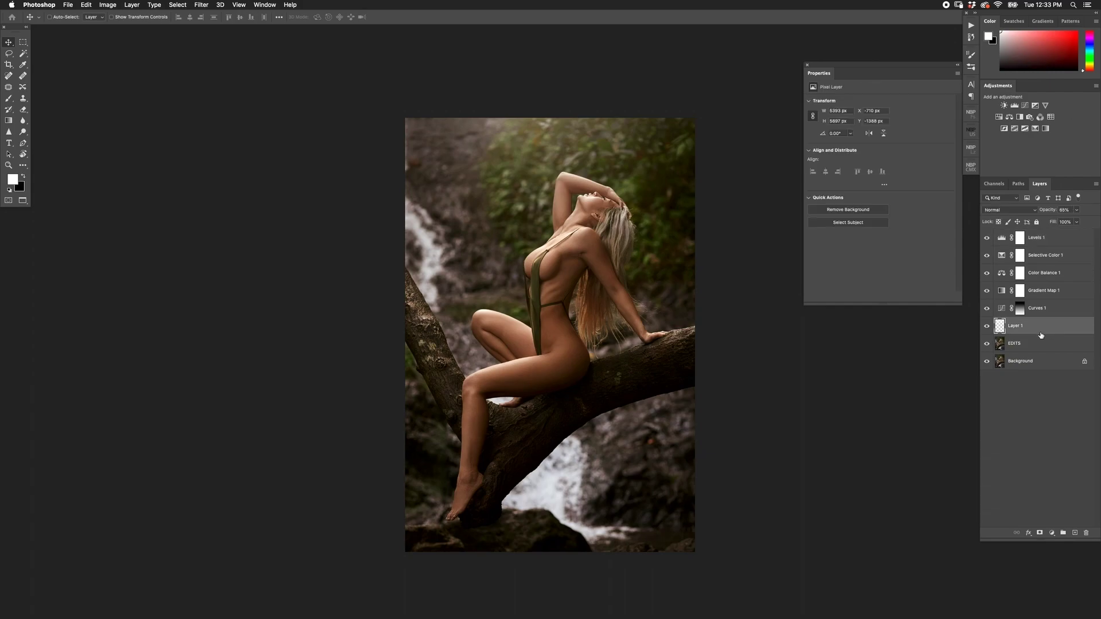
left_click(1037, 241)
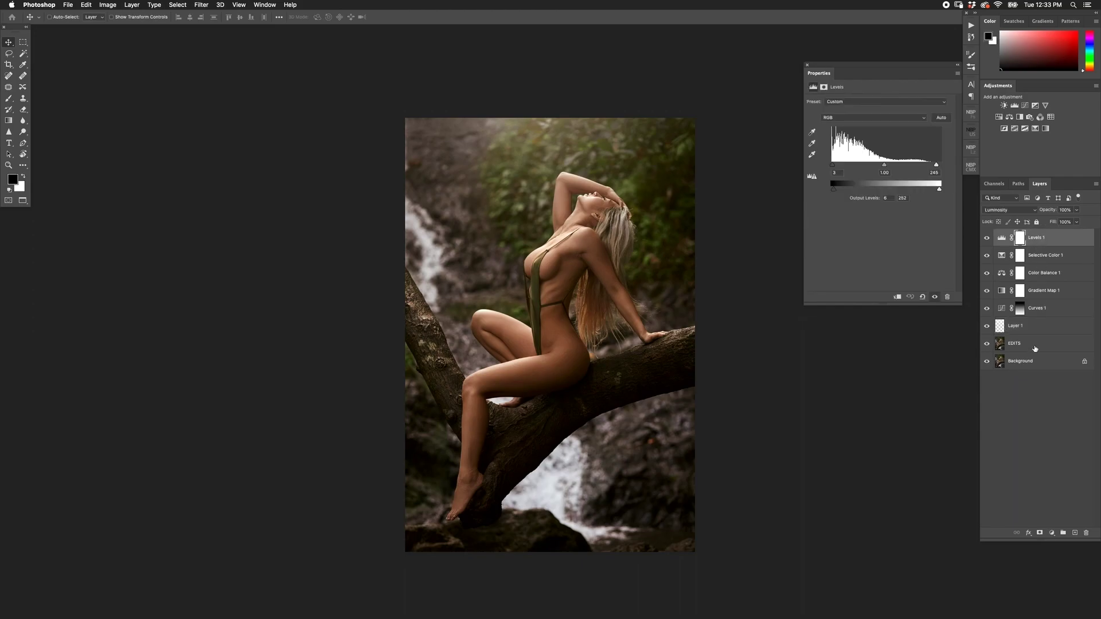
left_click(1036, 327, "shift")
key("super+g")
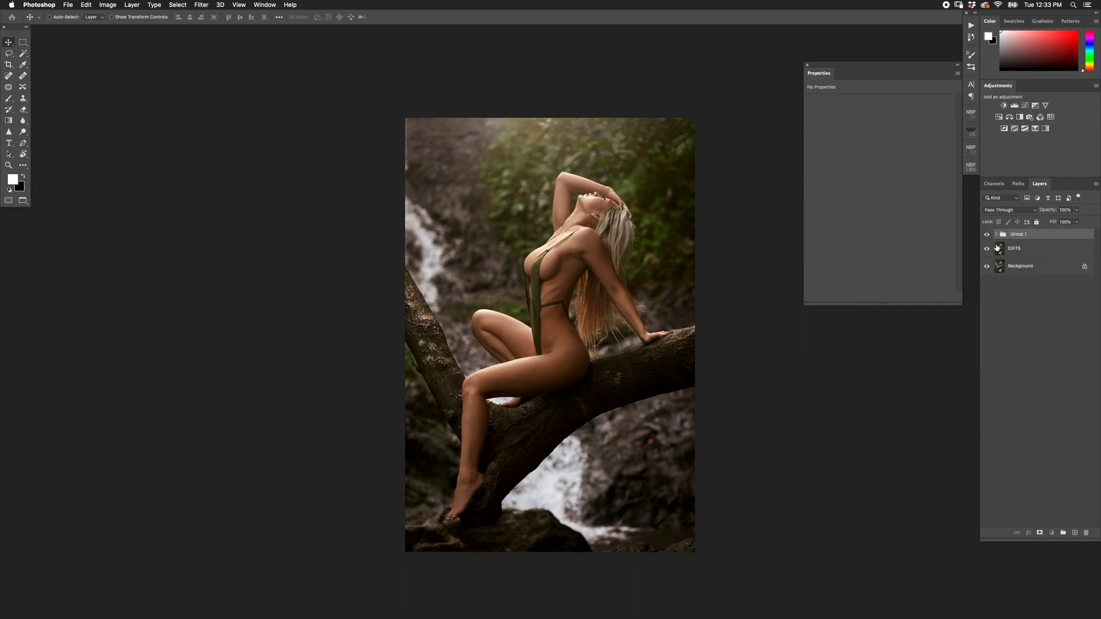
left_click(996, 234)
Fit the image to the window and toggle the group's visibility to compare the portrait before and after grading.
key("super+0")
left_click(986, 234)
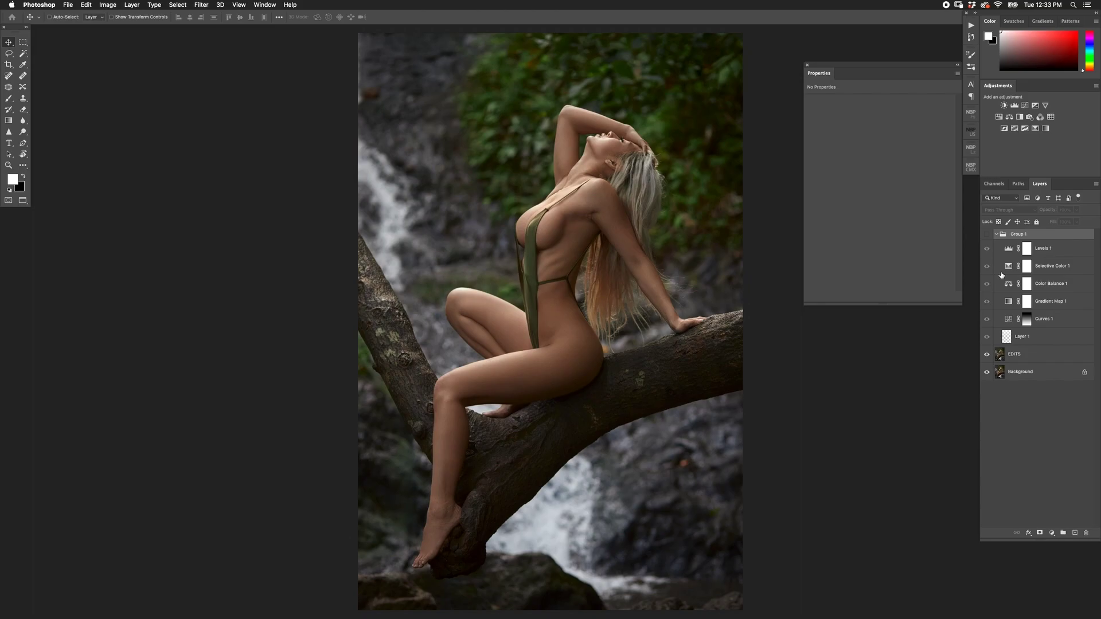
left_click(987, 234)
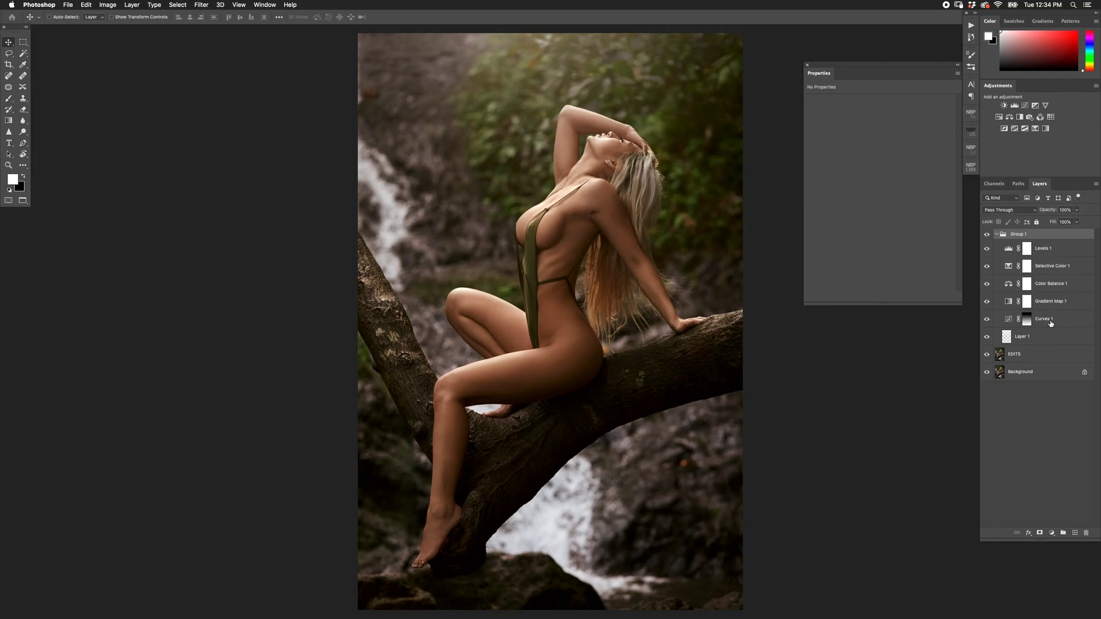
left_click(982, 237)
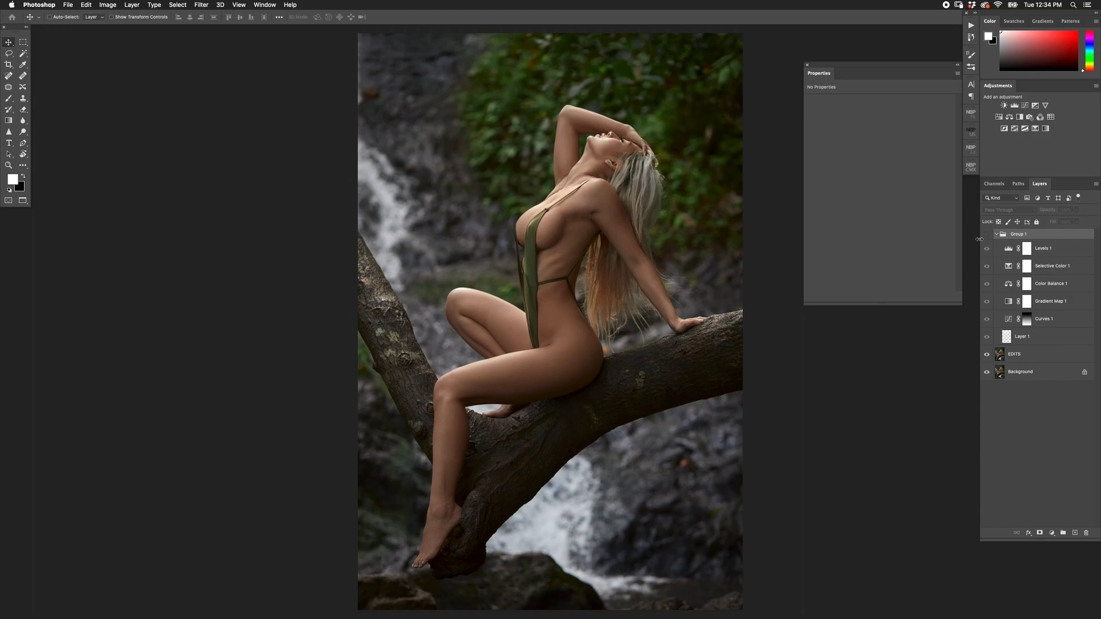
left_click(986, 234)
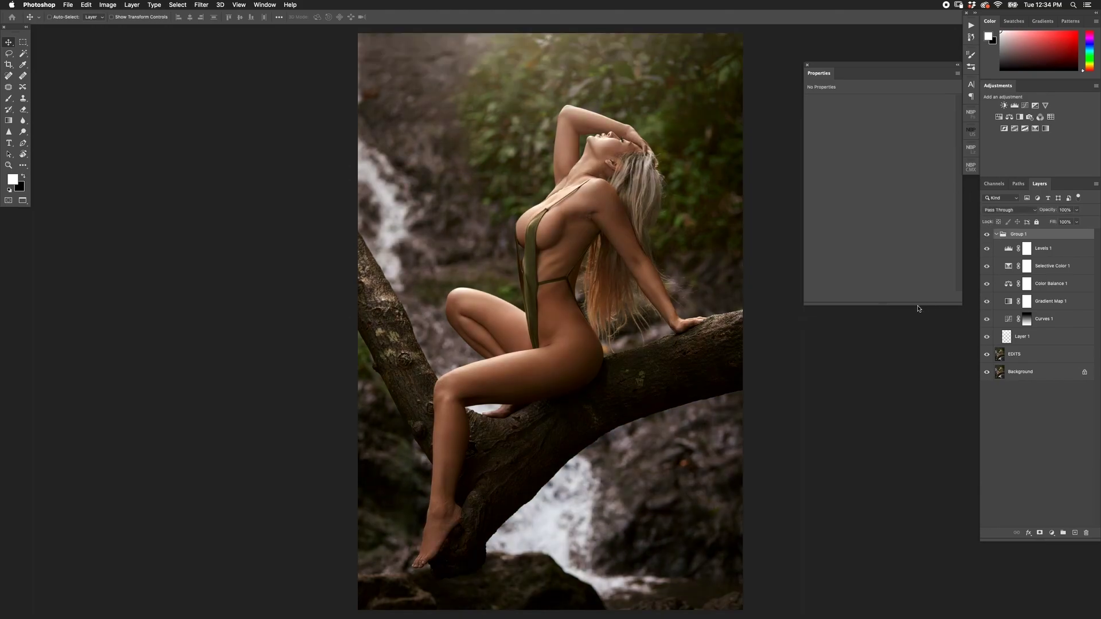